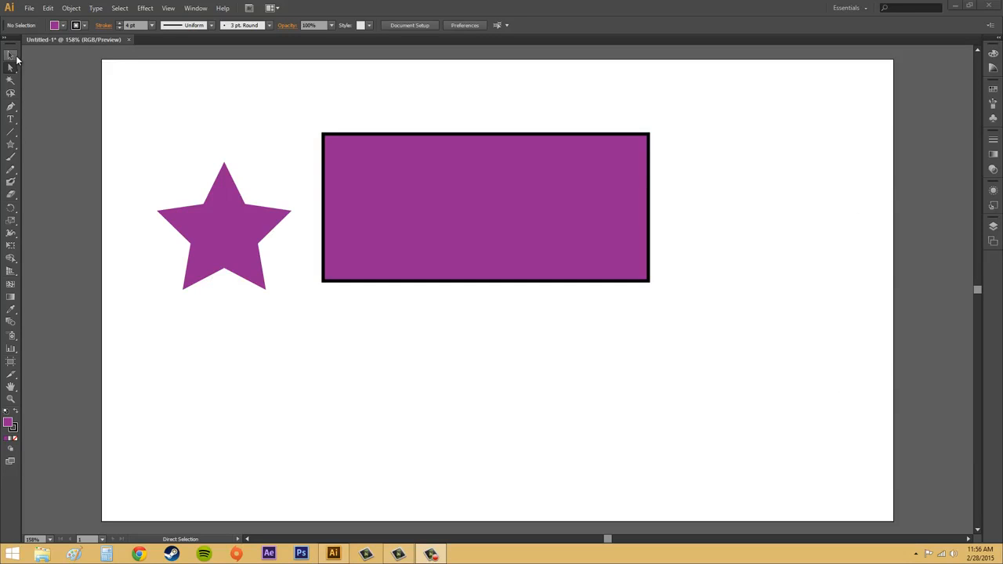
Move the purple star onto the middle of the rectangle, at about X 472 px, Y 175 px.
left_click(621, 255)
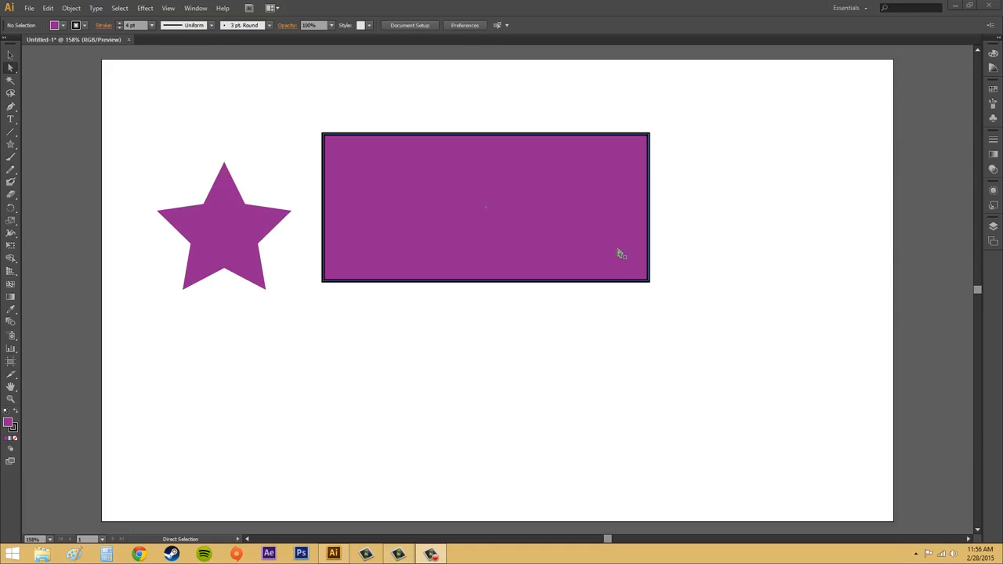
left_click(656, 266)
left_click(261, 226)
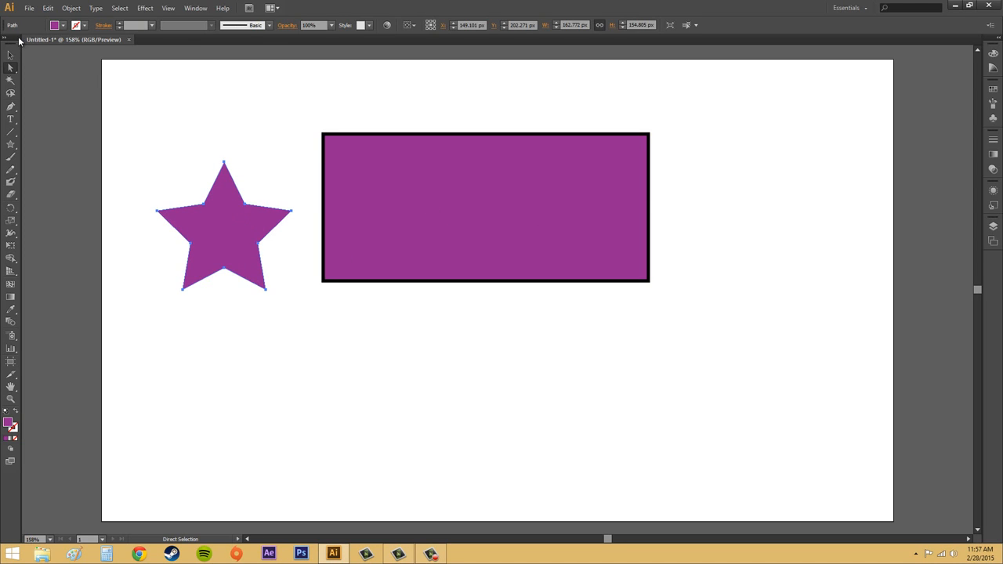
left_click(11, 54)
left_click_drag(245, 237, 493, 218)
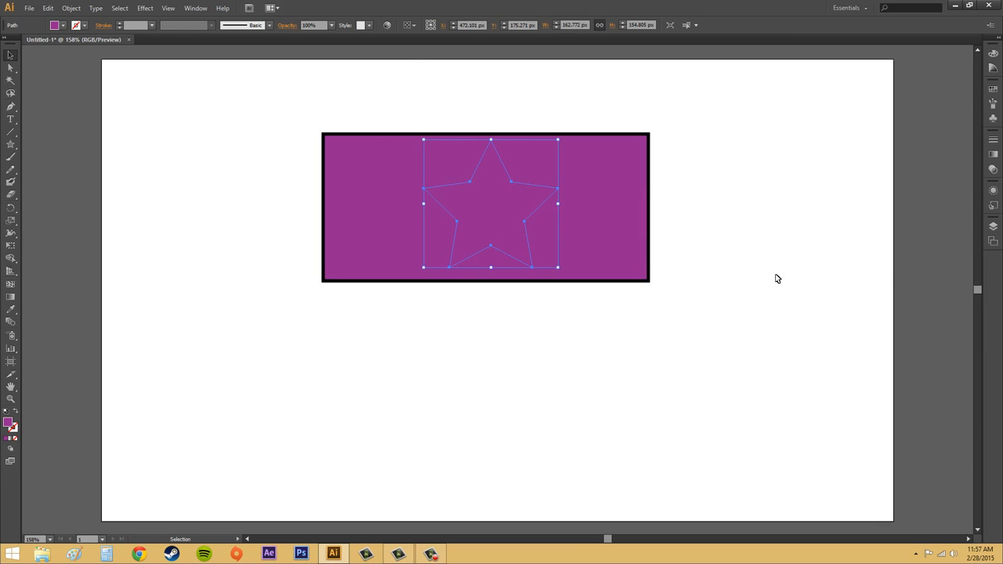
left_click(775, 276)
Fill the star with green so it contrasts with the purple rectangle behind it.
left_click(513, 223)
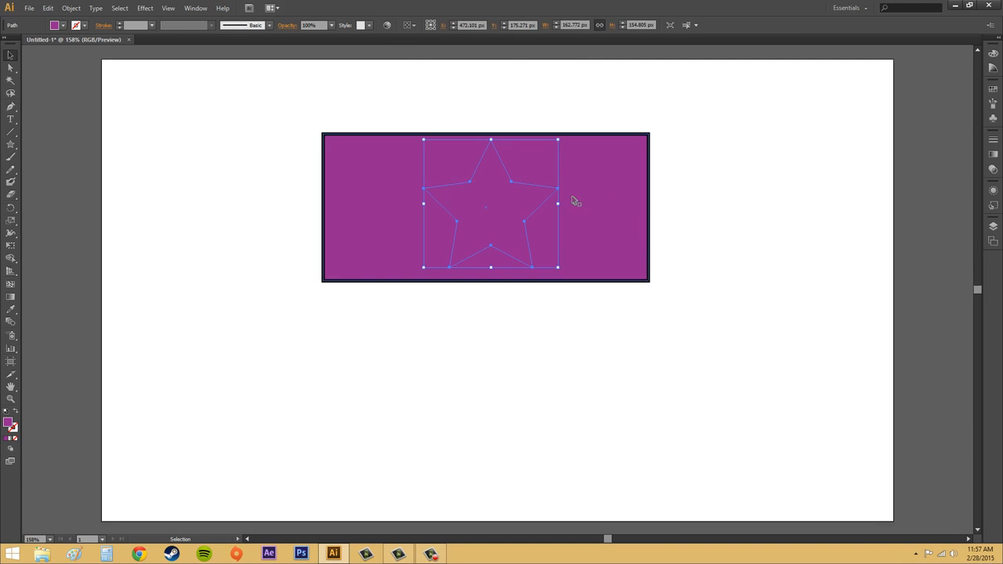
left_click(66, 29)
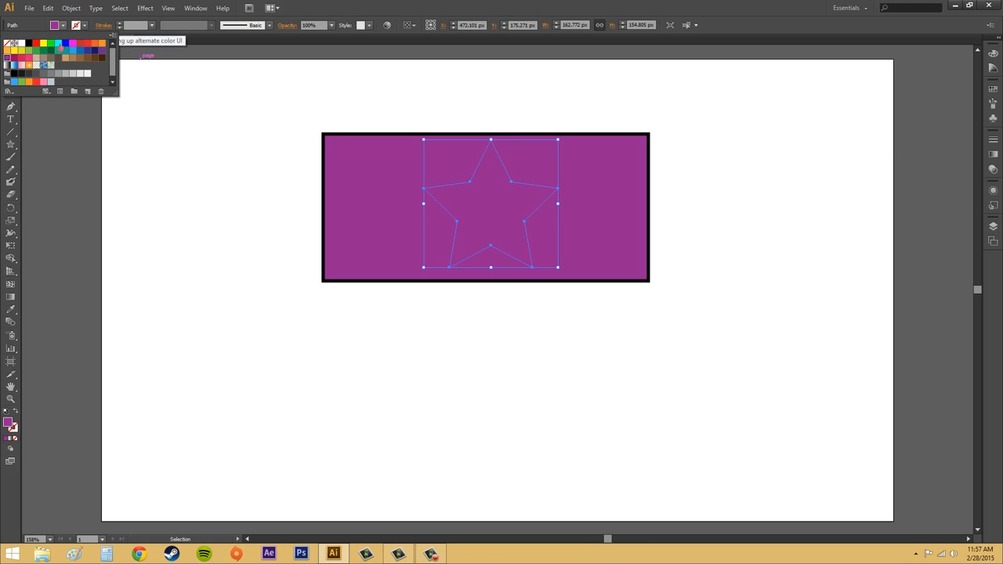
left_click(89, 72)
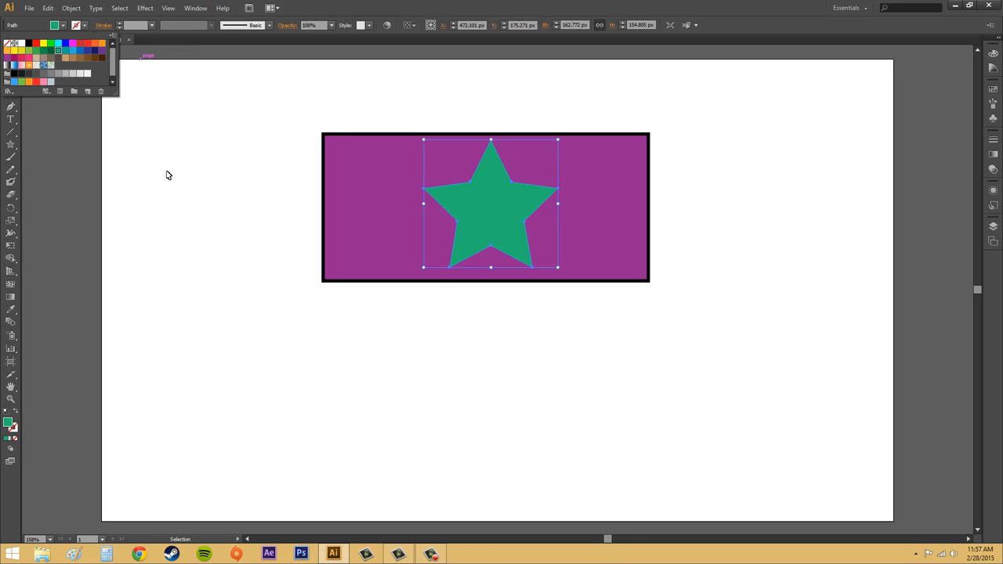
left_click(782, 186)
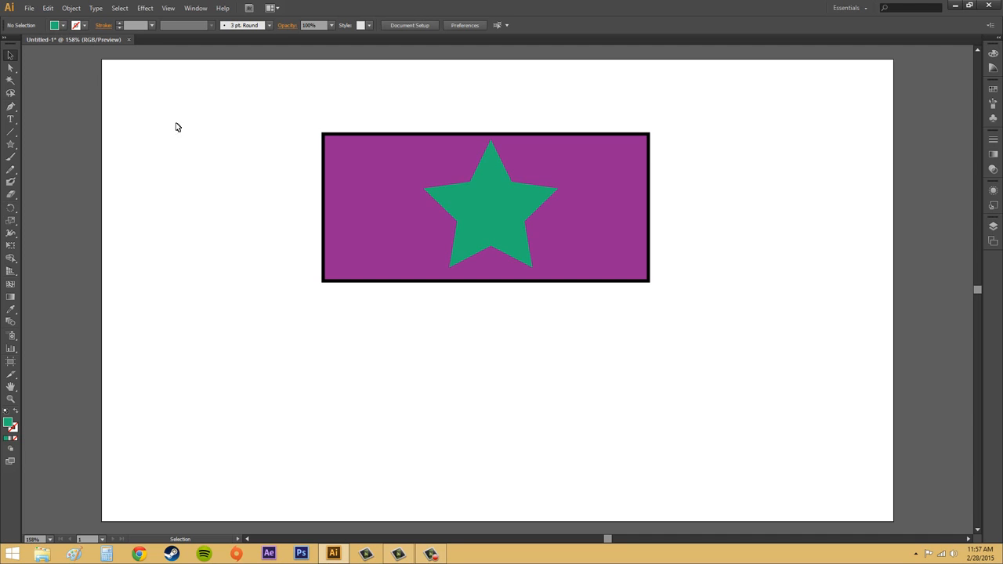
Cut the rectangle with the green star using Divide Objects Below.
left_click(489, 210)
left_click(70, 8)
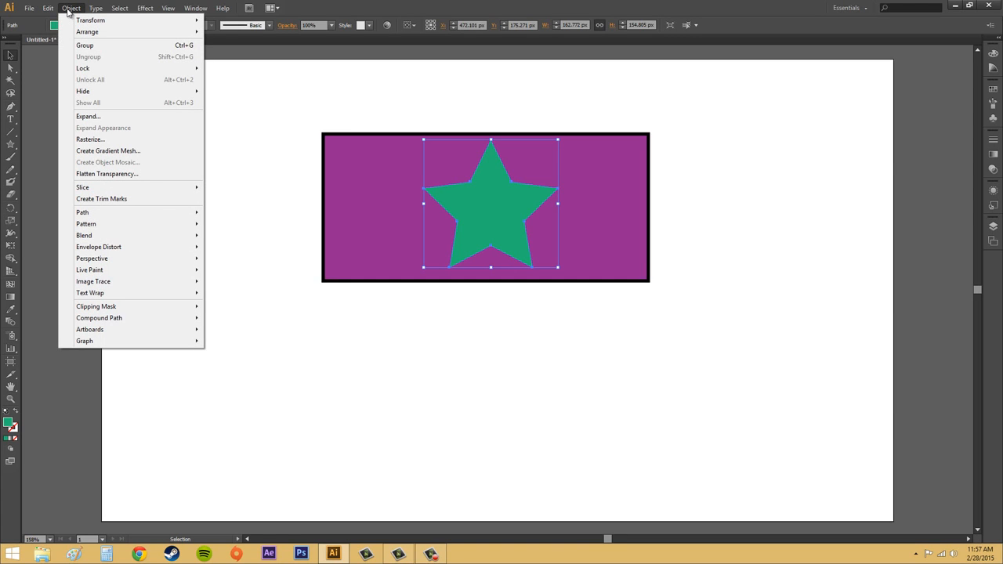
mouse_move(87, 213)
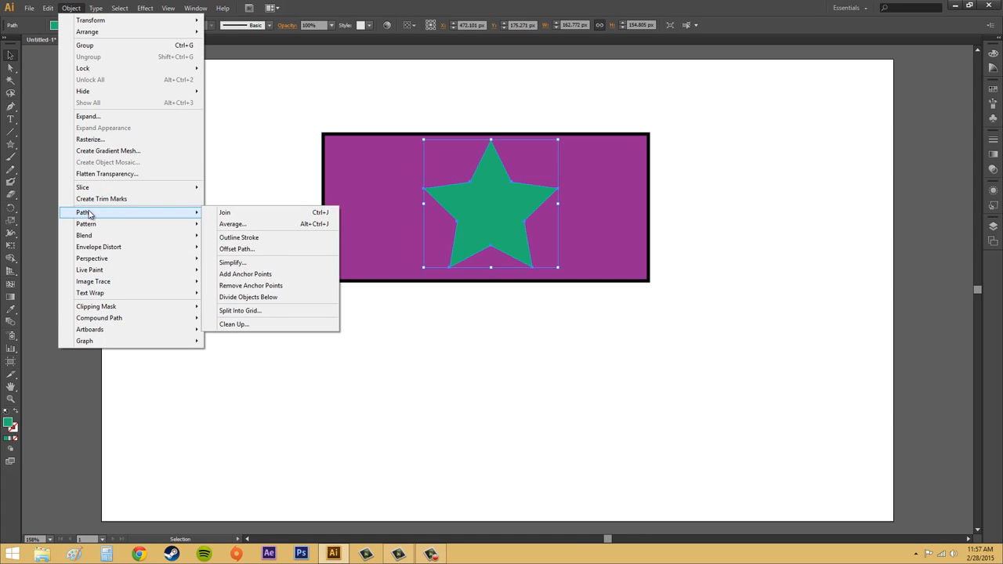
left_click(271, 299)
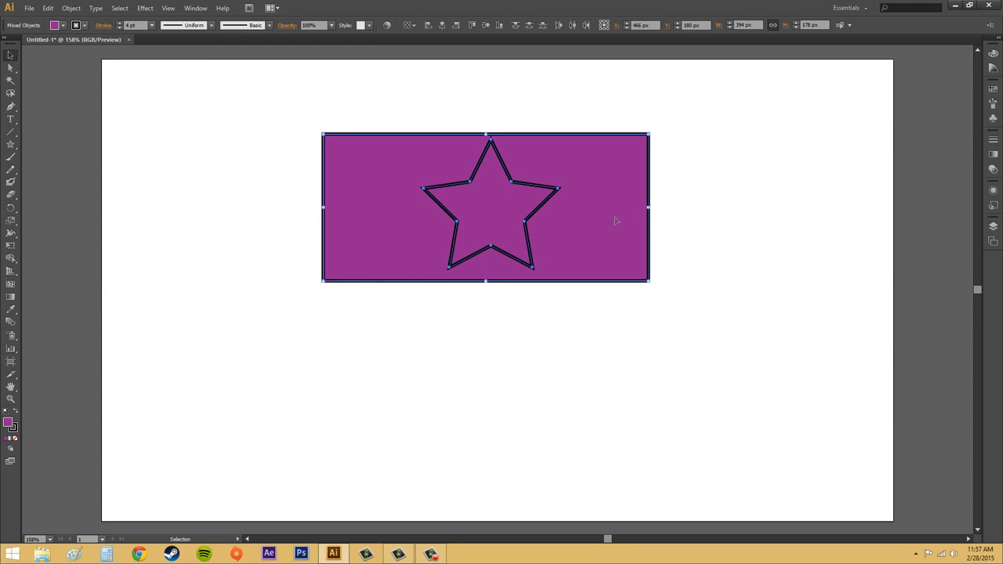
Separate the divided pieces, moving the star to the artboard's upper right and the rectangle with the star-shaped hole to about X 410 px, Y 229 px.
left_click_drag(522, 206, 737, 144)
left_click(739, 351)
left_click(10, 67)
left_click(796, 294)
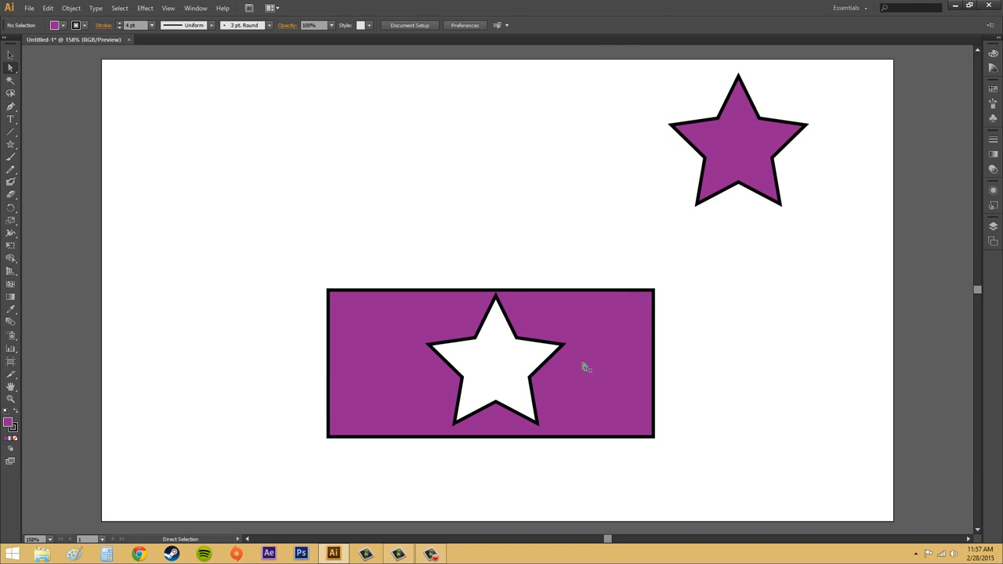
left_click_drag(587, 365, 548, 258)
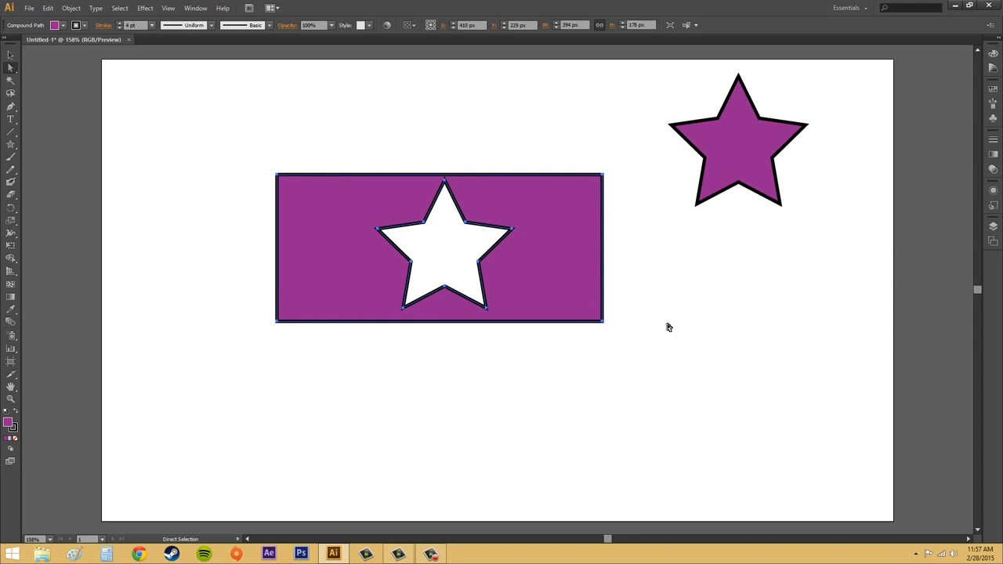
Reduce the stroke weight of the rectangle with the star-shaped hole to 0 pt.
left_click(453, 251)
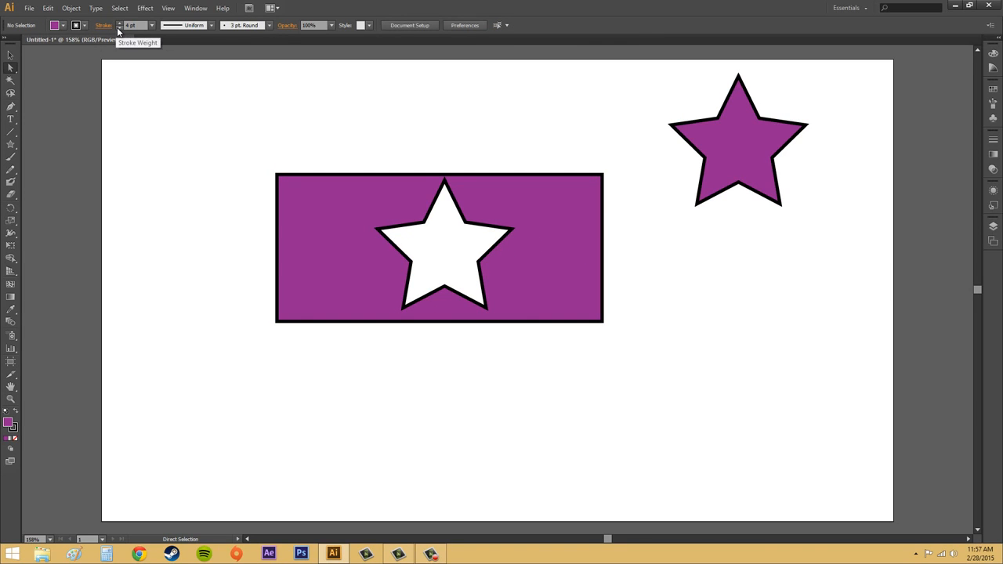
left_click(298, 219)
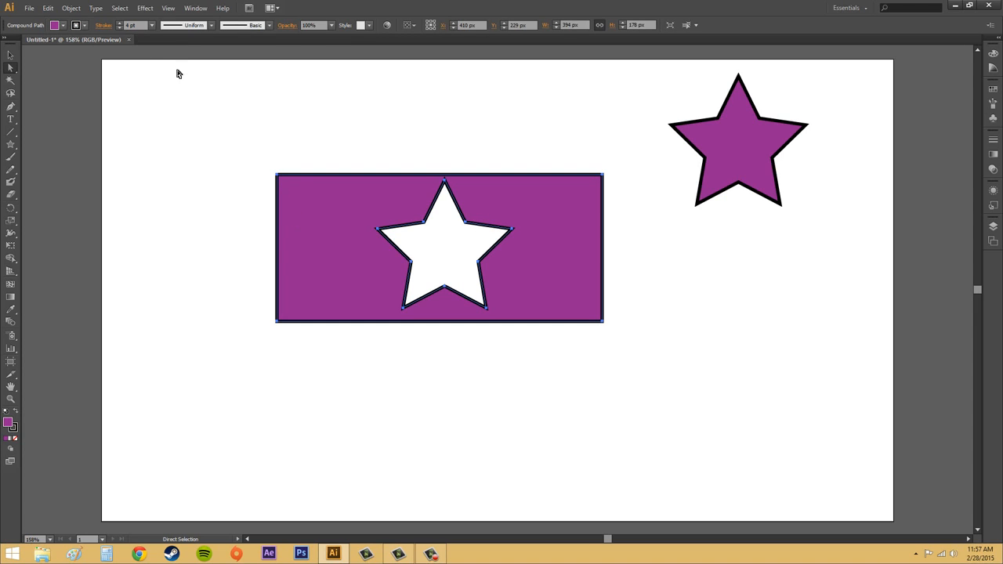
left_click(120, 27)
left_click(119, 28)
left_click(119, 28)
left_click(119, 27)
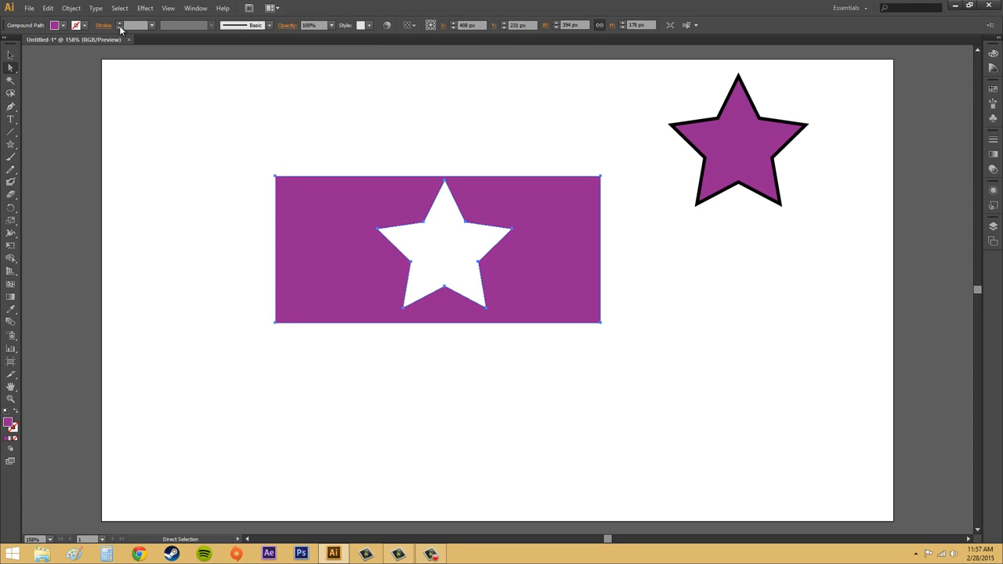
left_click(148, 109)
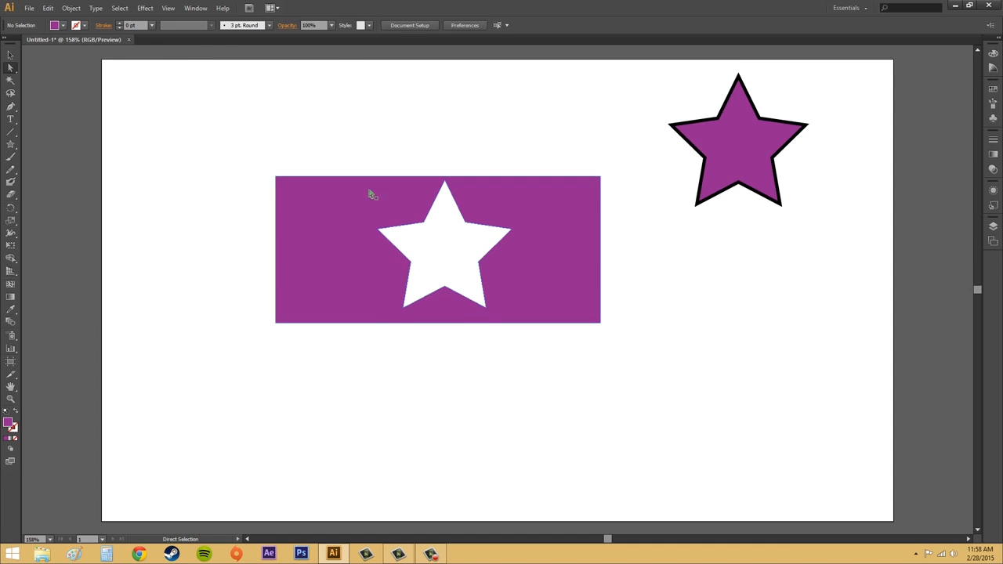
Set the stroke weight of the rectangle with the star-shaped hole to 4 pt.
left_click(120, 23)
left_click(120, 23)
left_click(120, 23)
left_click(120, 22)
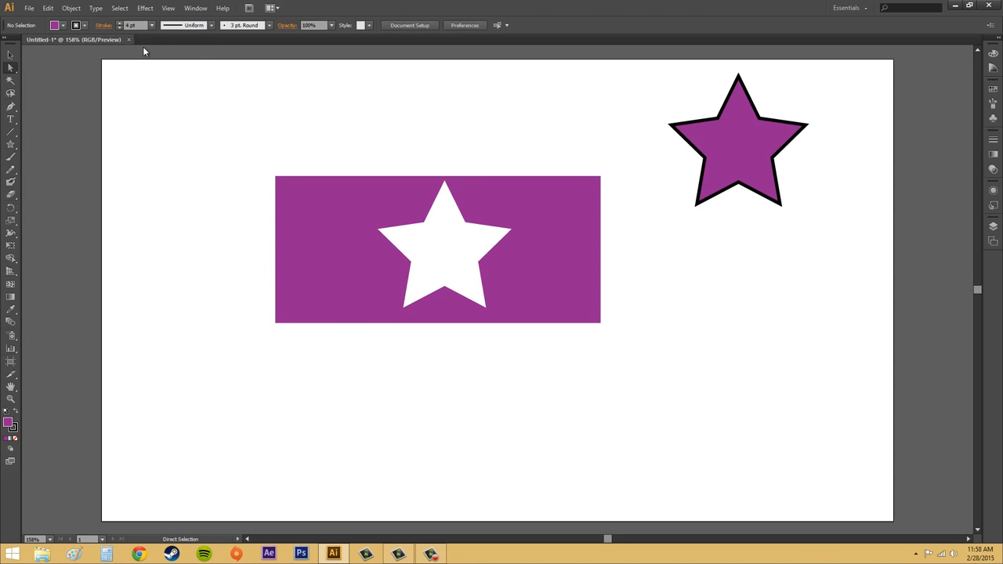
left_click(280, 203)
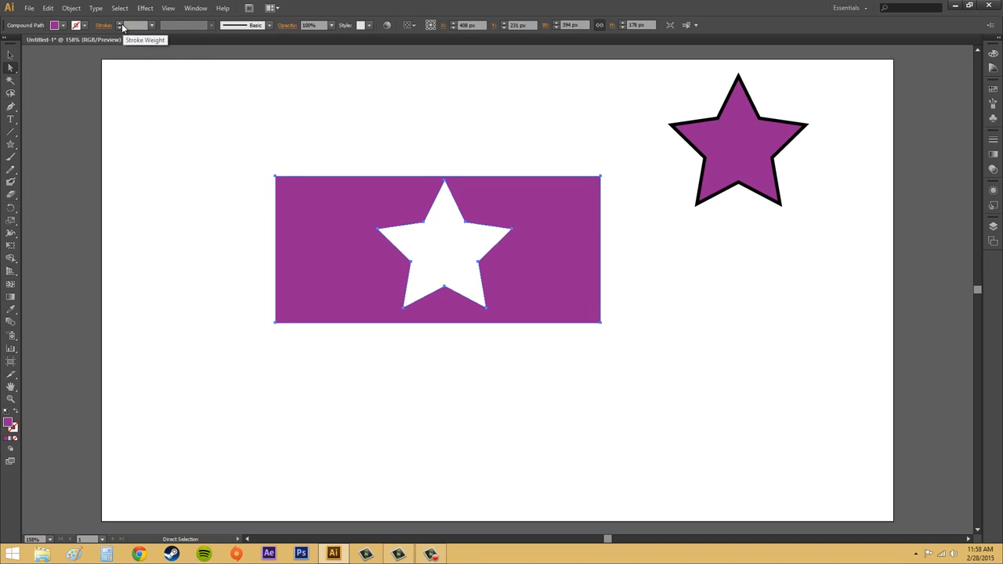
left_click(120, 22)
left_click(120, 23)
left_click(120, 23)
left_click(120, 23)
left_click(173, 141)
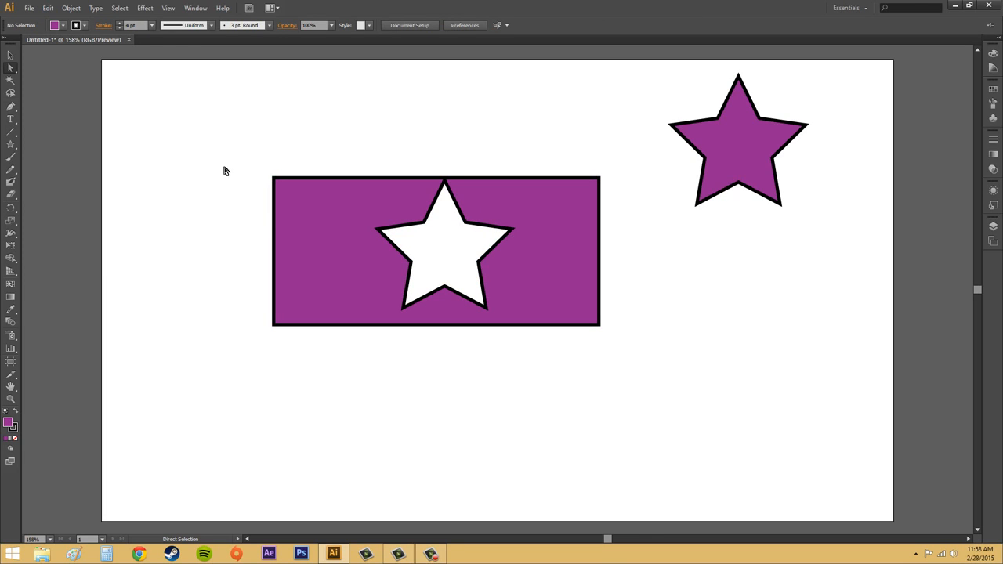
Move the star to the artboard's lower centre and delete the rectangle with the star-shaped hole.
left_click(767, 132)
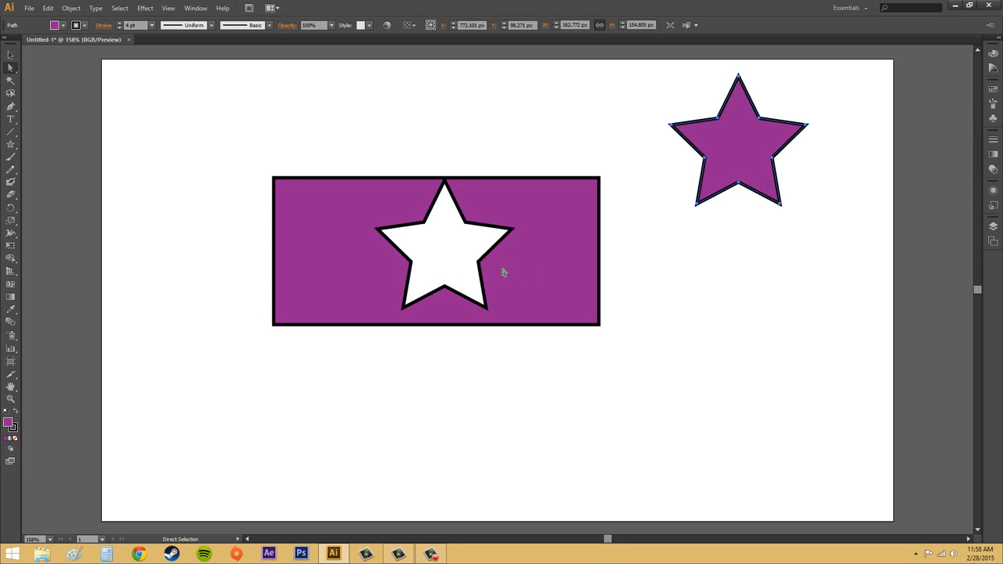
left_click(714, 288)
left_click_drag(748, 149, 754, 271)
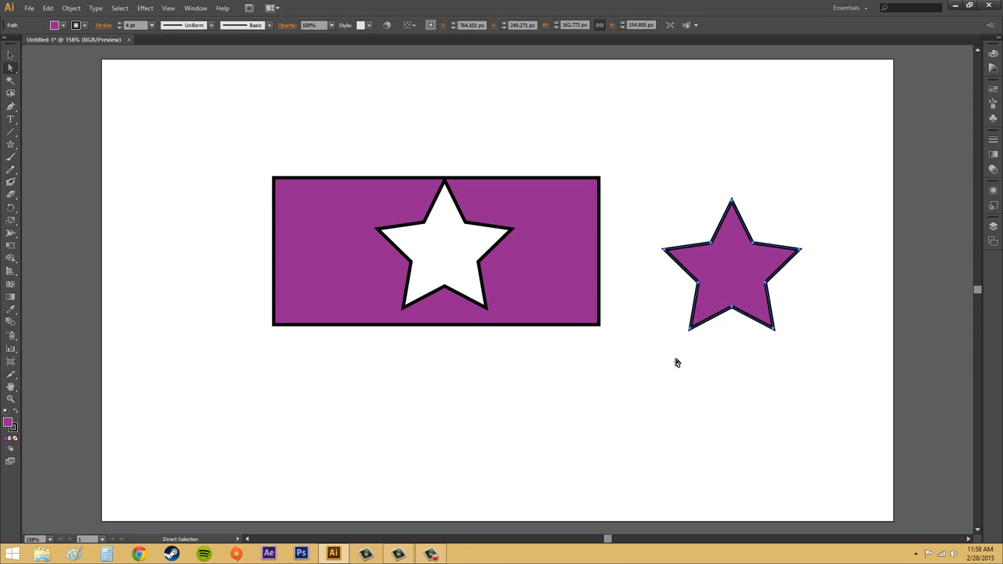
left_click(539, 226)
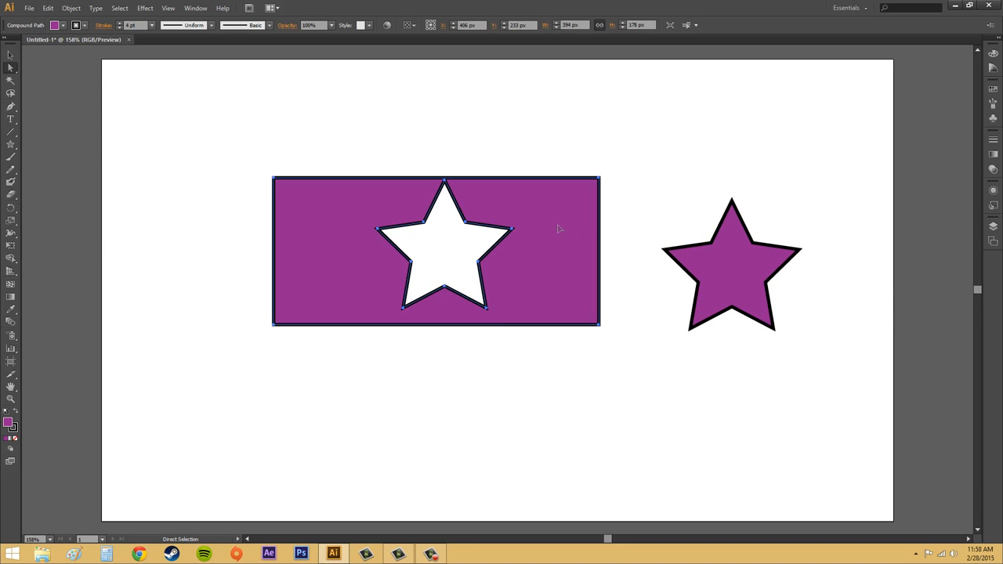
left_click_drag(558, 228, 424, 124)
left_click_drag(741, 280, 527, 362)
left_click(443, 167)
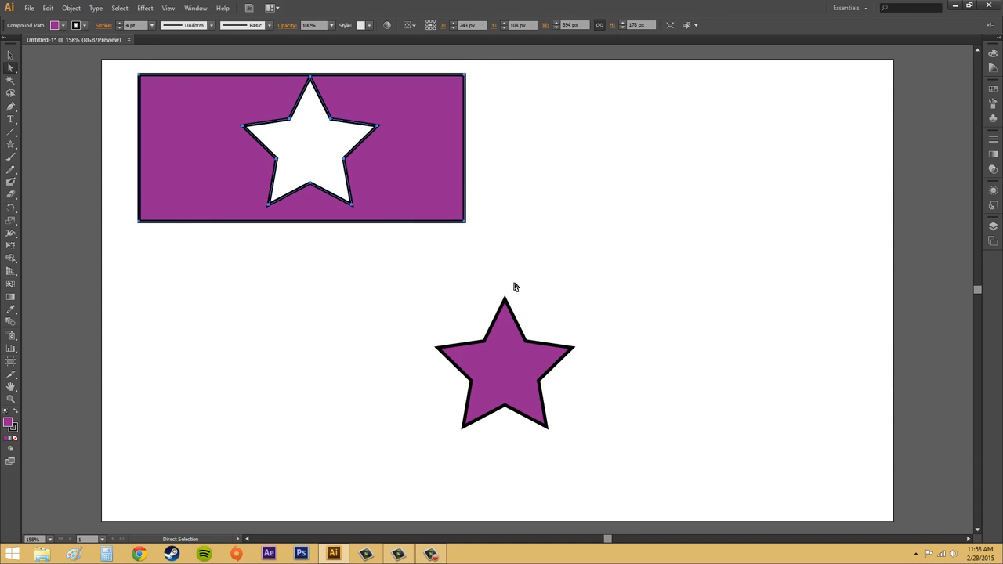
key("Delete")
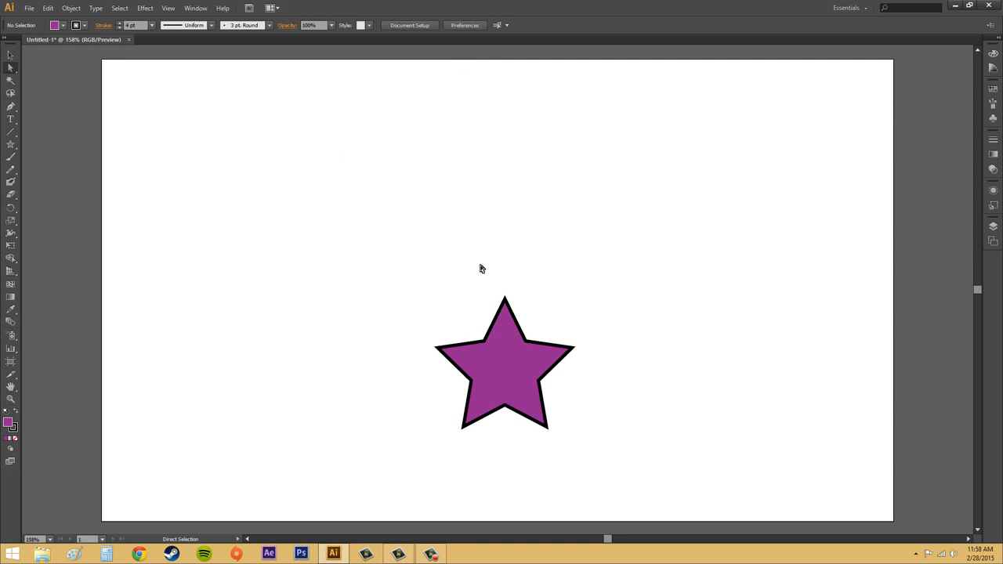
Scale the star up proportionally to about 392 by 373 px and place it near the artboard's centre.
left_click(530, 381)
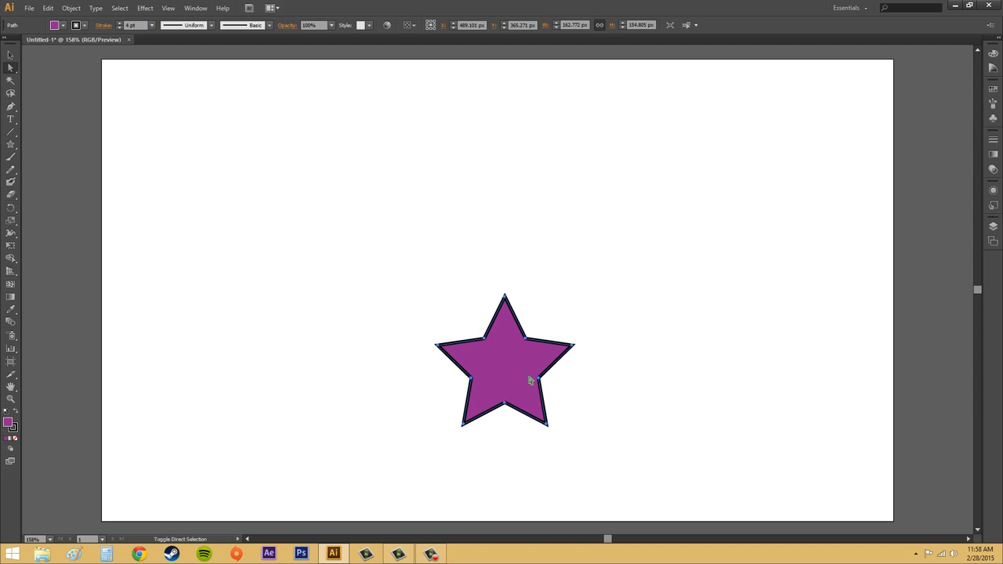
key("ctrl+t")
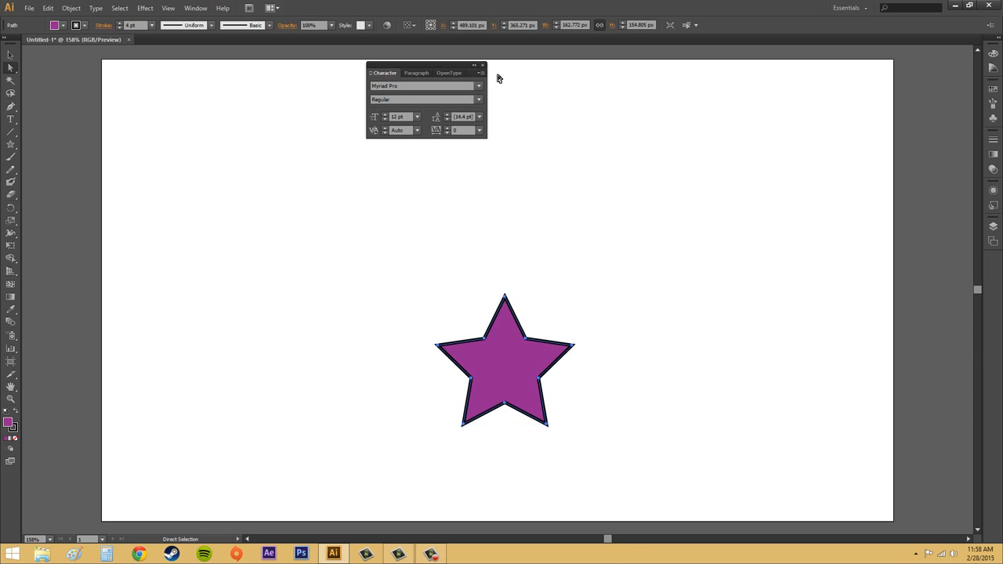
left_click(483, 65)
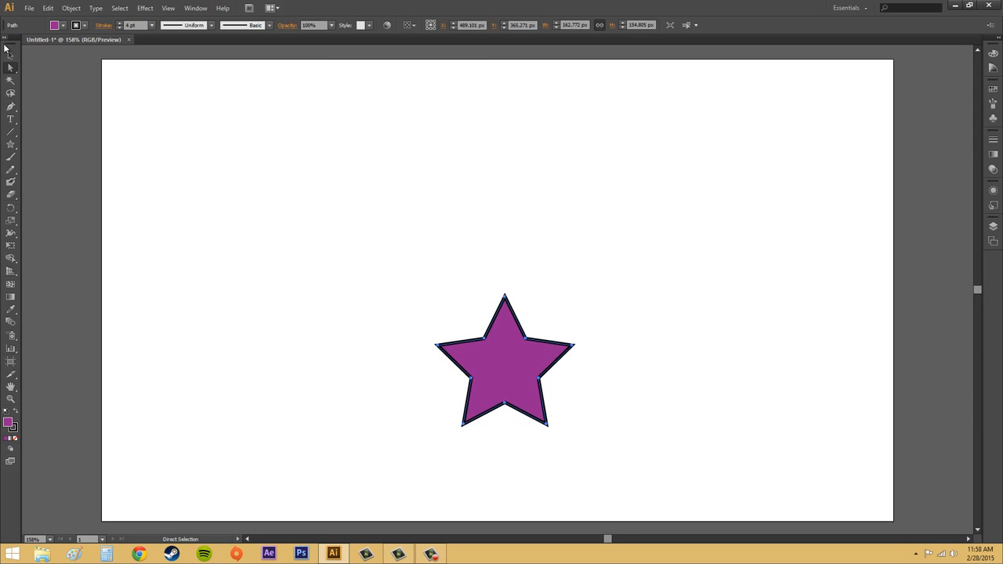
left_click(11, 54)
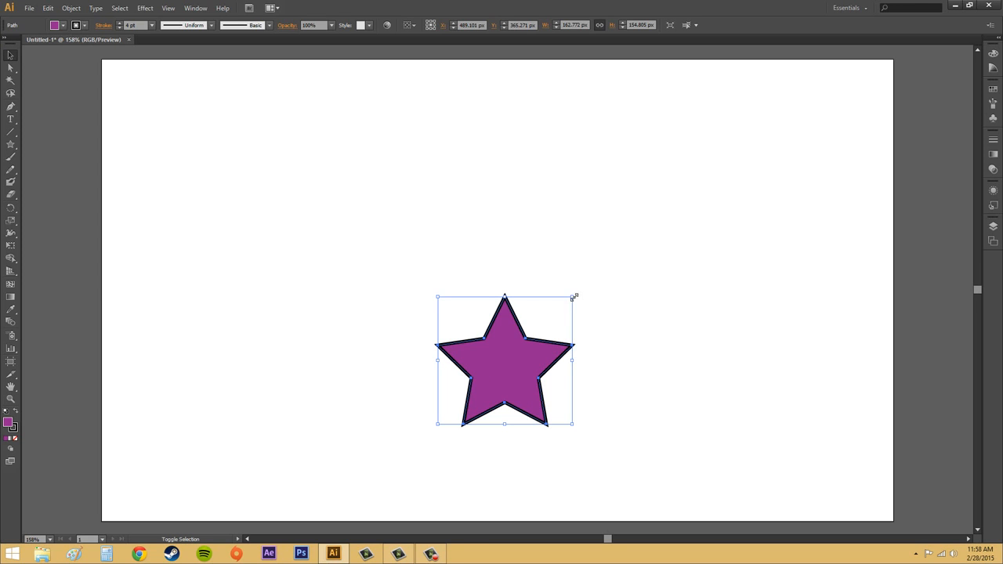
left_click_drag(580, 285, 822, 116)
left_click_drag(623, 294, 488, 303)
key("shift+Up")
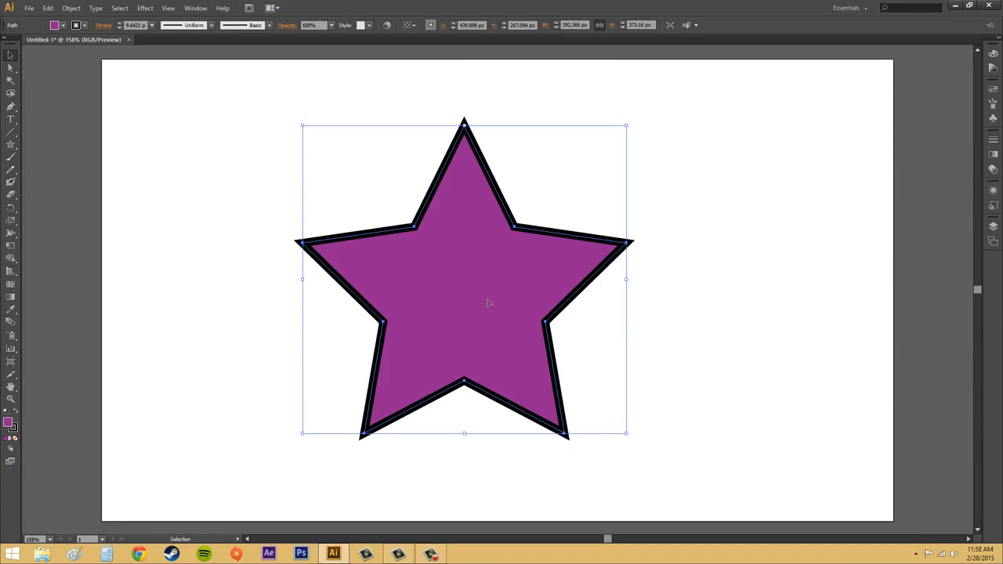
Cut the star's outline with the Scissors tool about midway along the upper edge of its left arm.
left_click(12, 193)
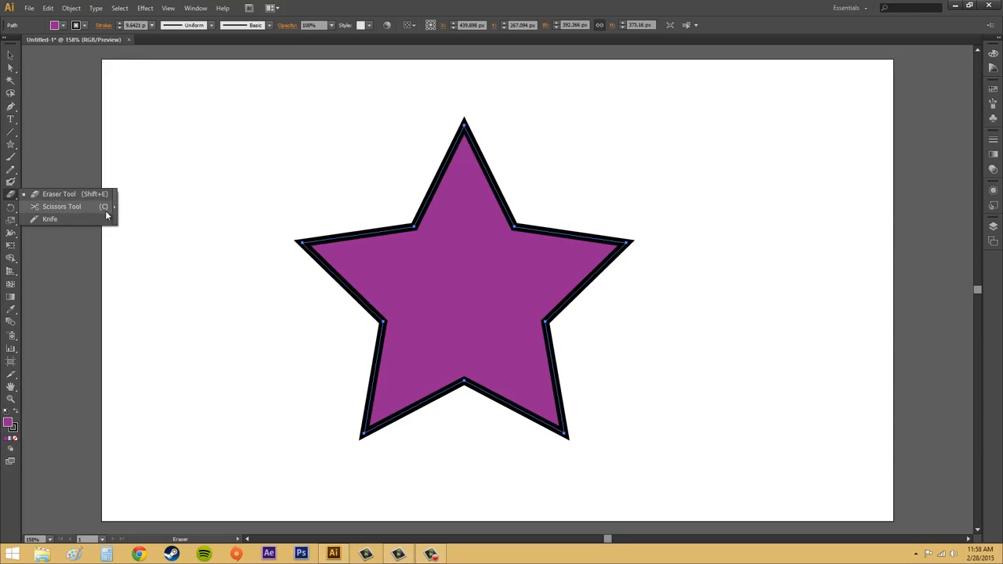
left_click(47, 207)
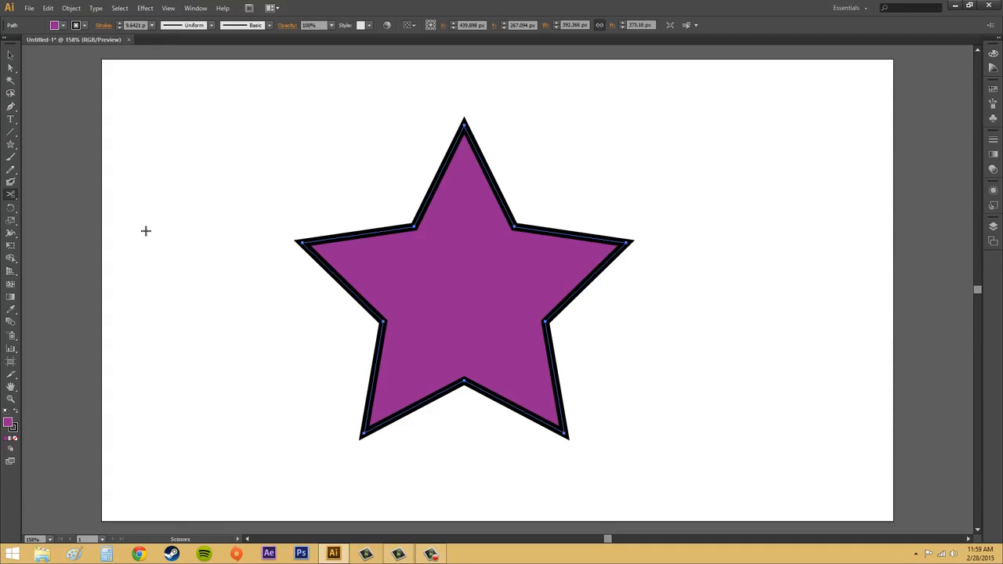
left_click(368, 233)
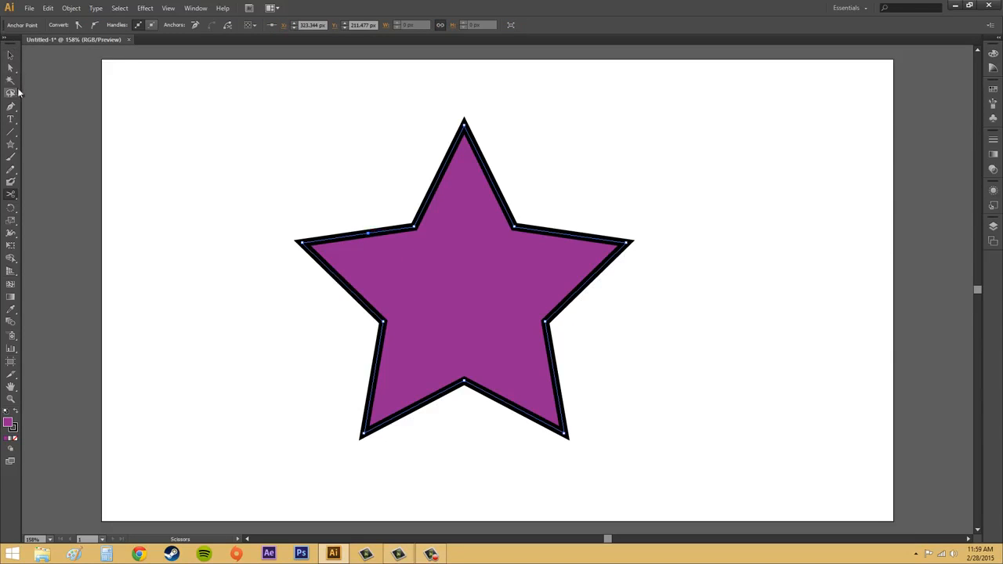
Pull the two cut ends apart, moving one to about X 264, Y 152 px and the other to about X 353, Y 147 px.
left_click(11, 71)
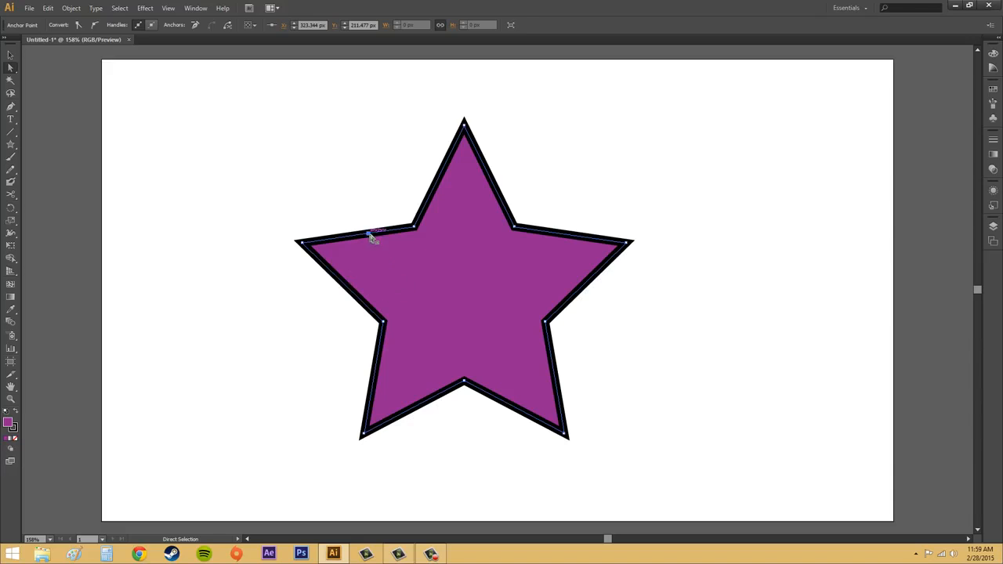
left_click_drag(369, 233, 317, 185)
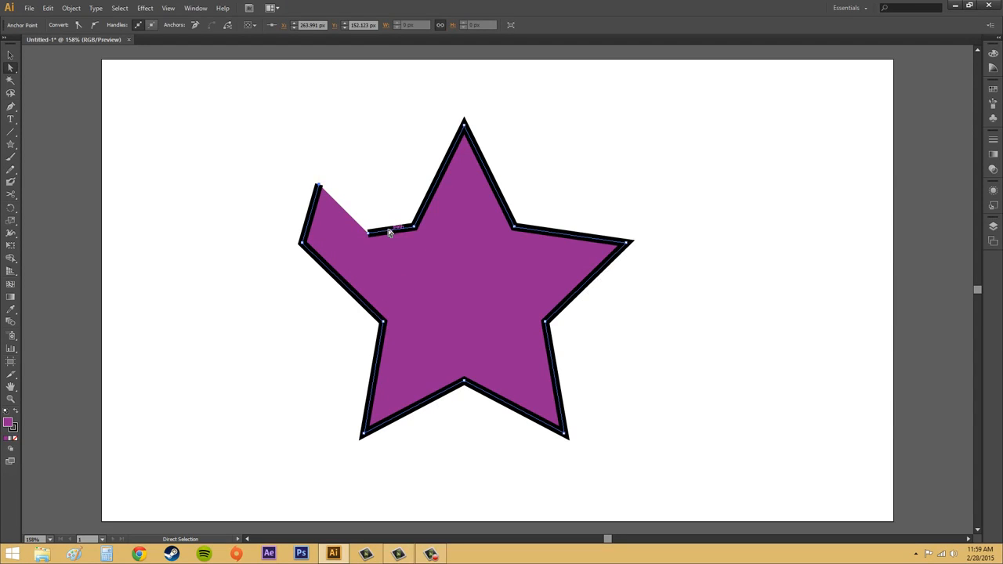
left_click_drag(370, 233, 393, 181)
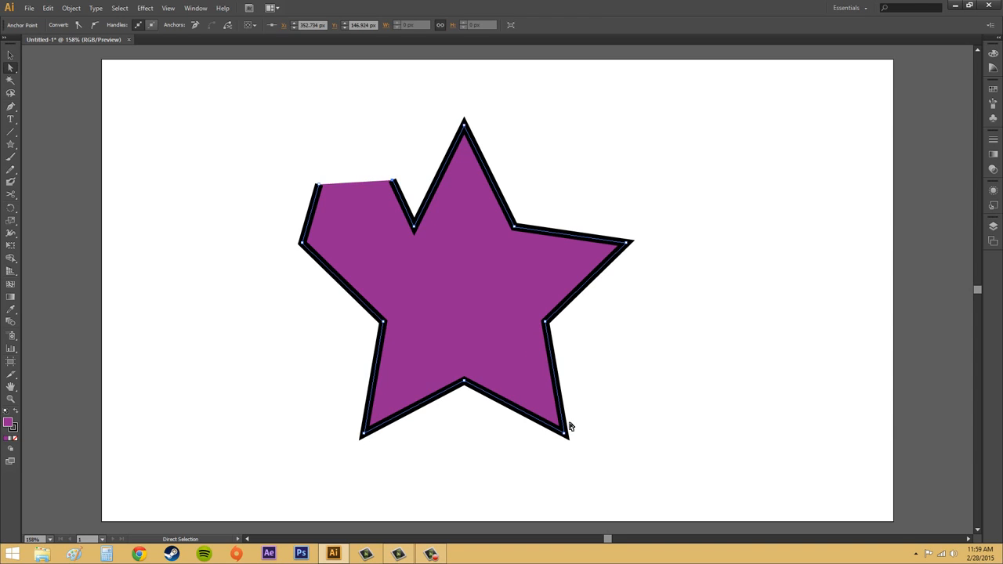
Undo the cut on the star's left arm and the moves of its two cut ends.
key("ctrl+z")
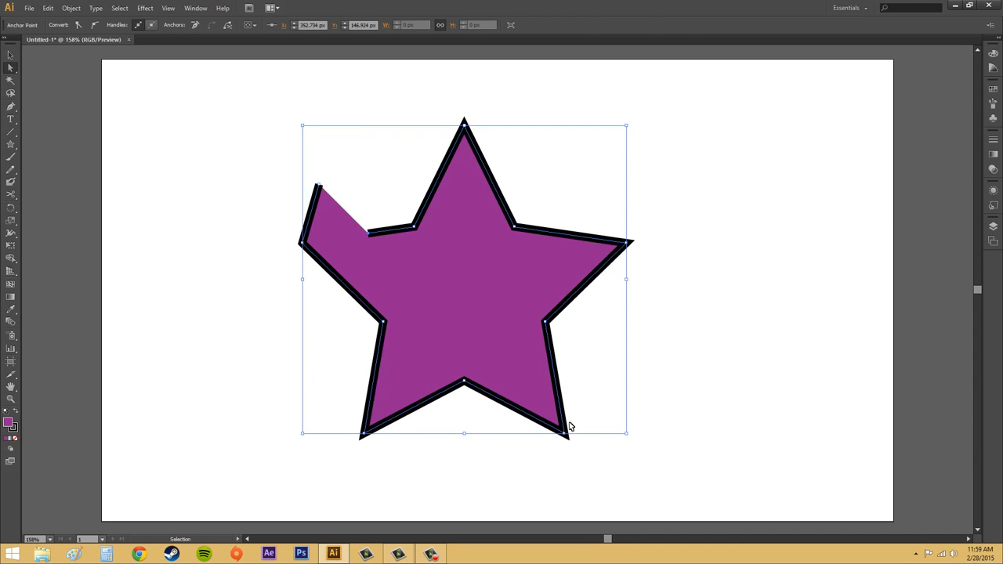
key("ctrl+z")
key("ctrl+z")
key("a")
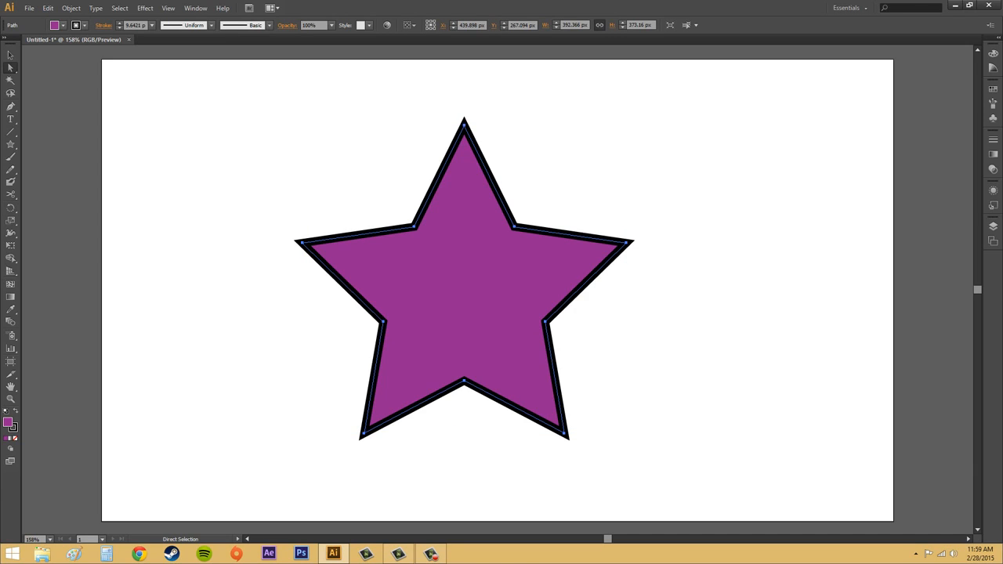
Cut the upper edge of the star's right arm with the Scissors tool and pull the ends to about X 577, Y 151 and X 536, Y 246 px.
key("F10")
left_click(555, 233)
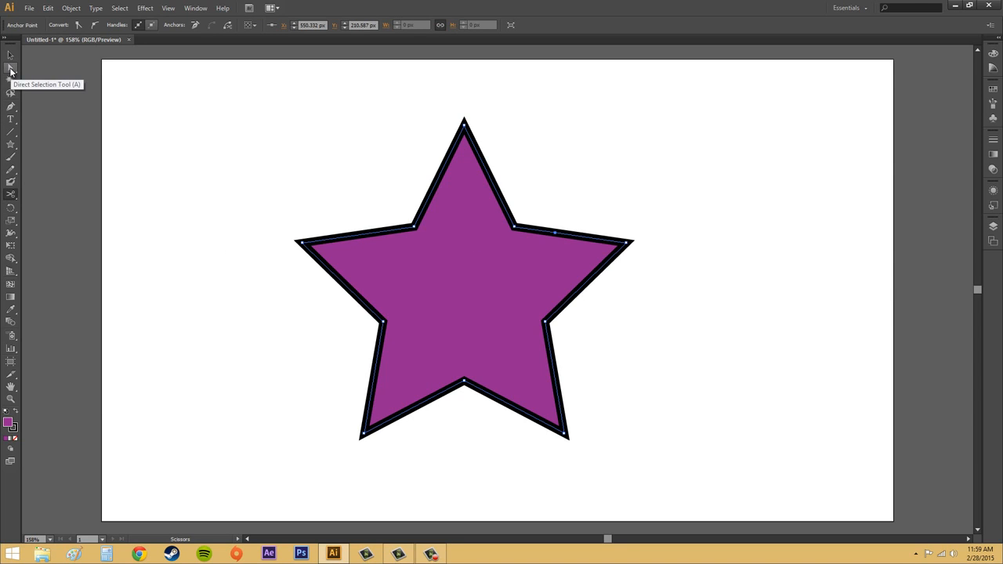
left_click(10, 69)
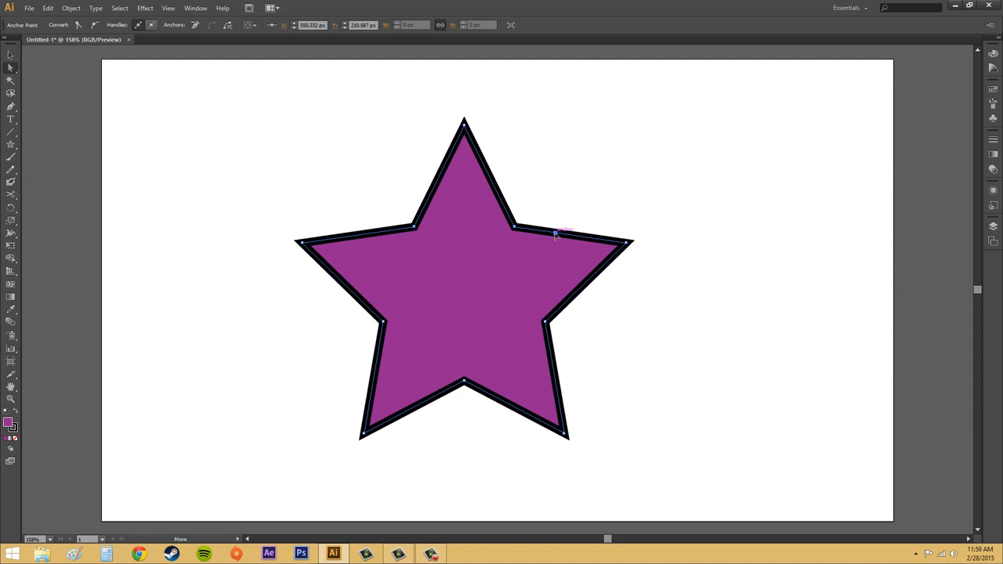
left_click_drag(555, 233, 576, 185)
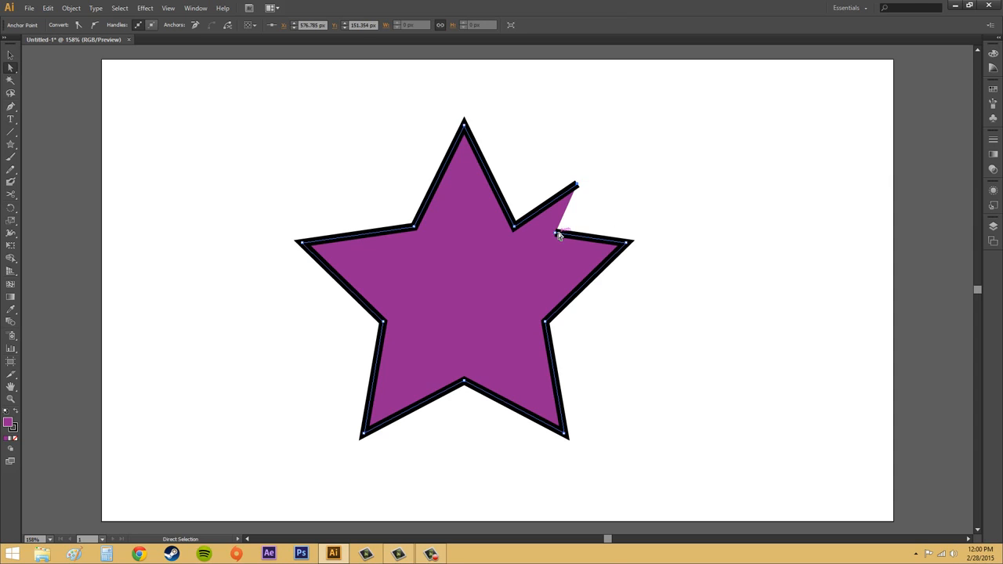
left_click_drag(555, 233, 543, 261)
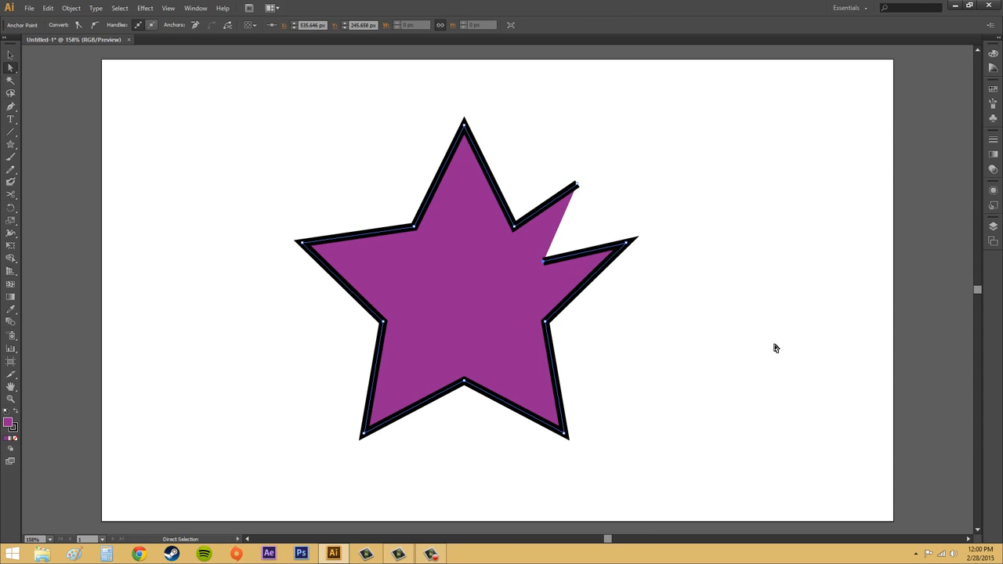
Undo both end moves and the Scissors cut on the star's right arm.
key("ctrl+z")
key("ctrl+z")
key("ctrl+z")
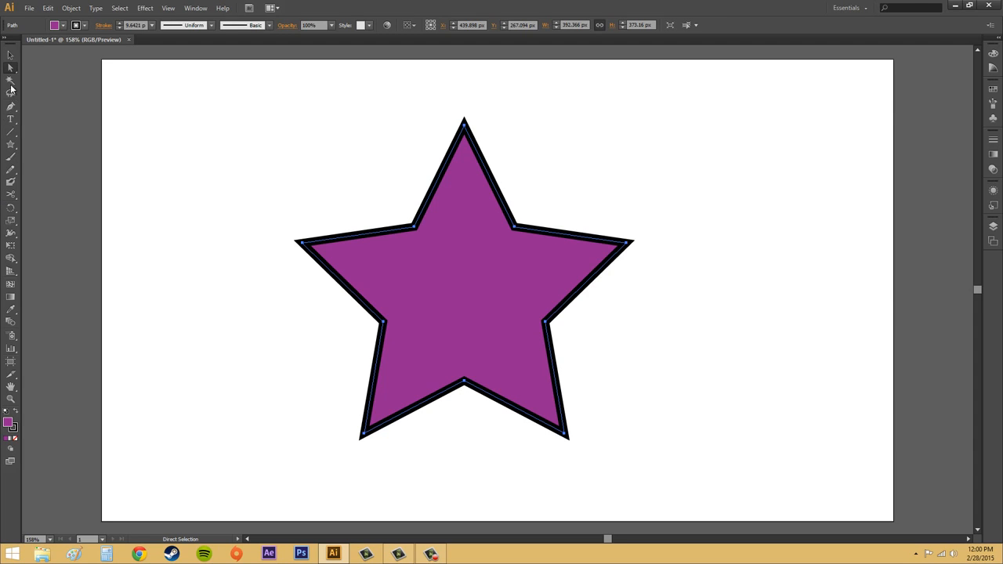
Draw a diagonal line about 232 by 125 px at the star's upper right and cut it near its midpoint with the Scissors tool.
left_click(11, 131)
left_click_drag(605, 117, 798, 220)
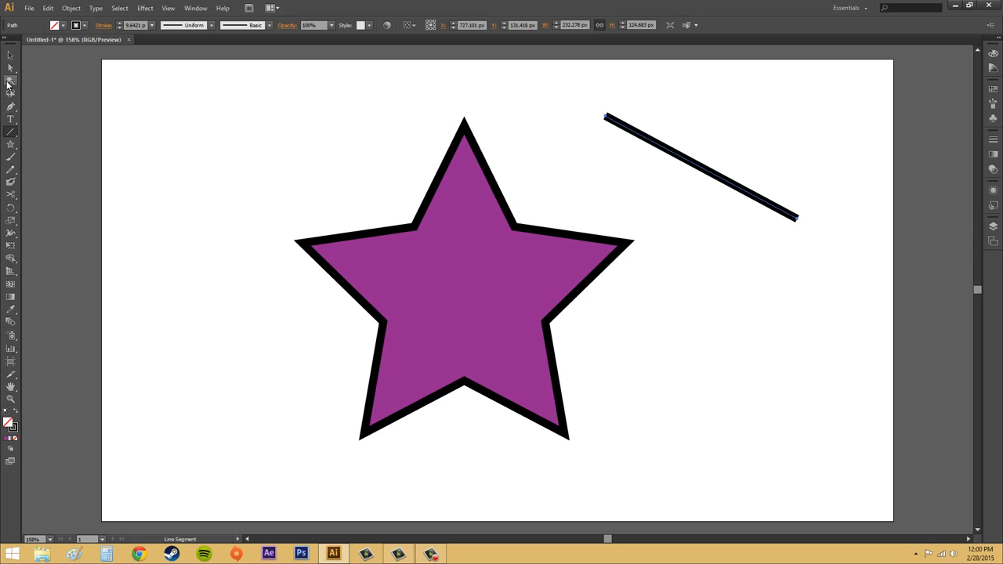
left_click(10, 195)
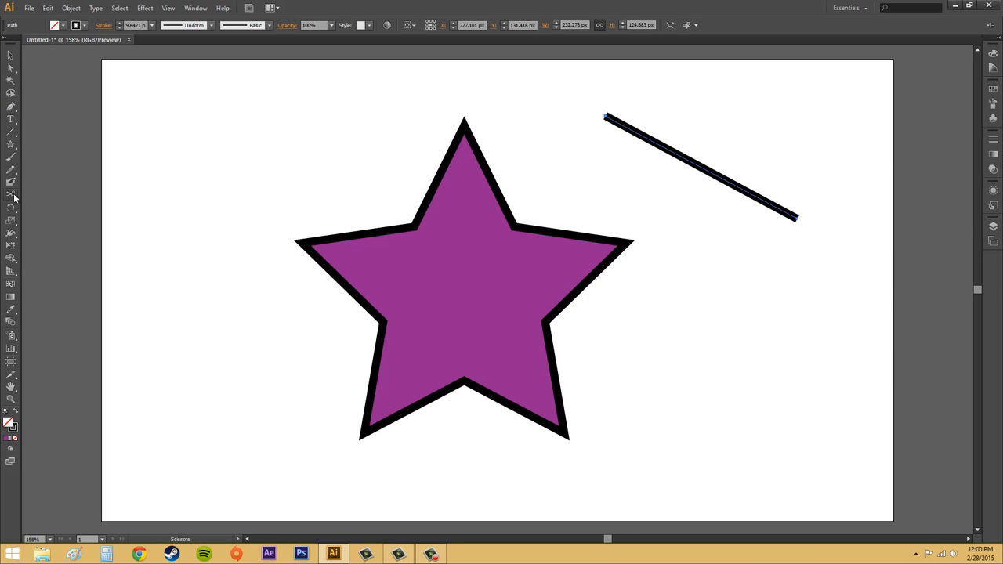
left_click(700, 166)
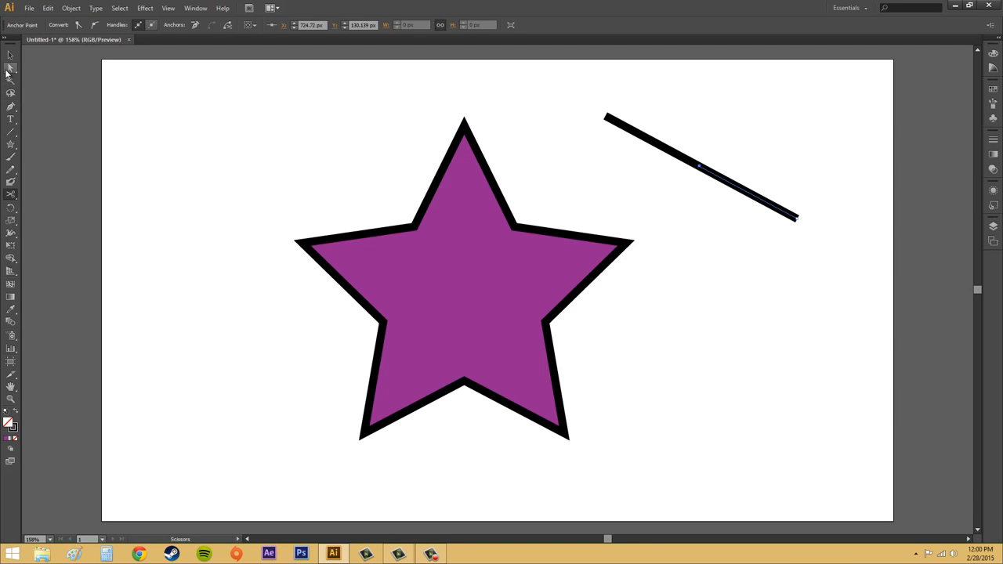
Pull the line's two cut ends apart, moving the left piece's end to about X 732, Y 69 px, and deselect.
left_click(10, 68)
left_click_drag(700, 166, 741, 131)
left_click_drag(700, 167, 705, 116)
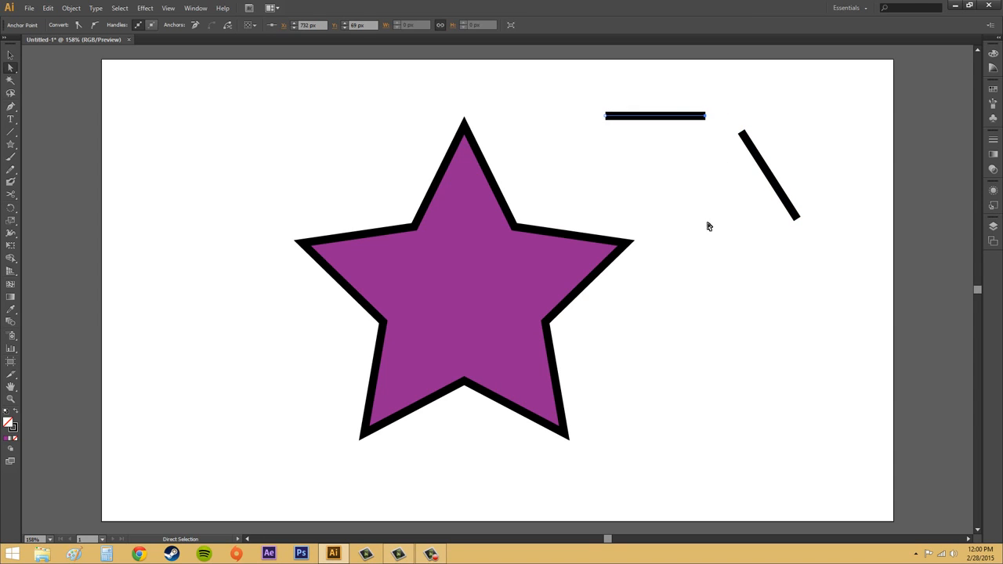
left_click(702, 179)
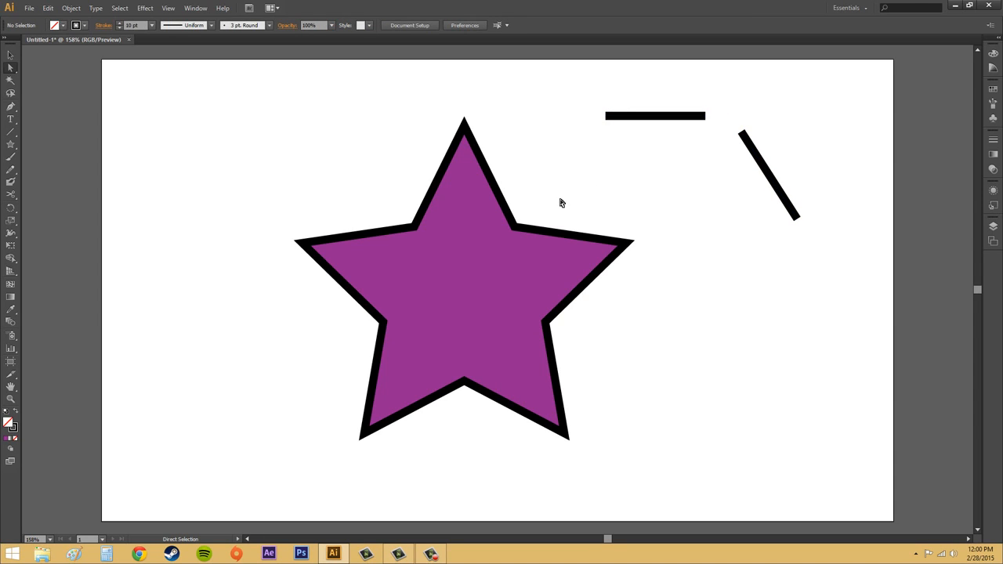
Delete both pieces of the cut line, including their leftover anchor points.
left_click(766, 167)
key("Delete")
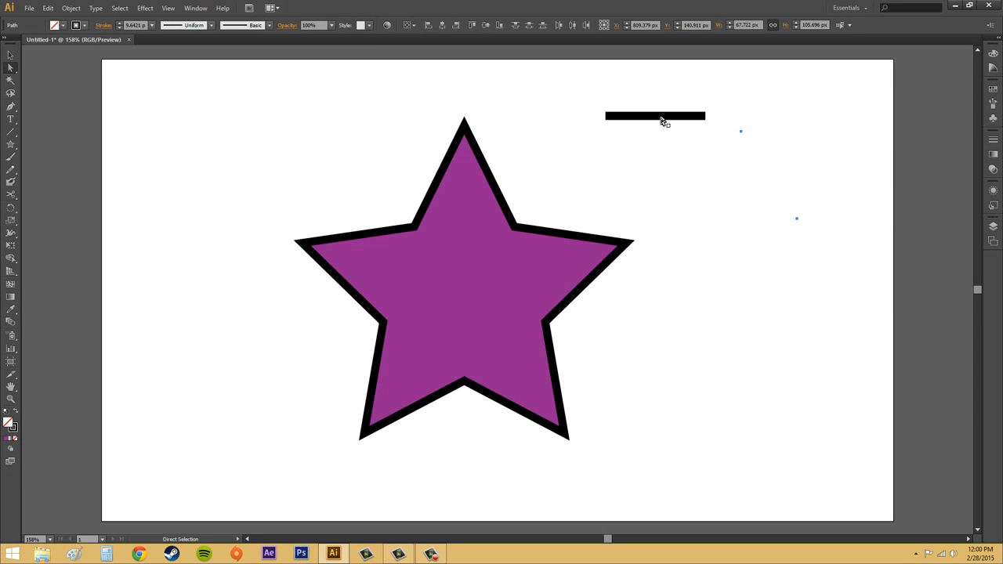
left_click(662, 121)
key("Delete")
left_click_drag(589, 84, 839, 228)
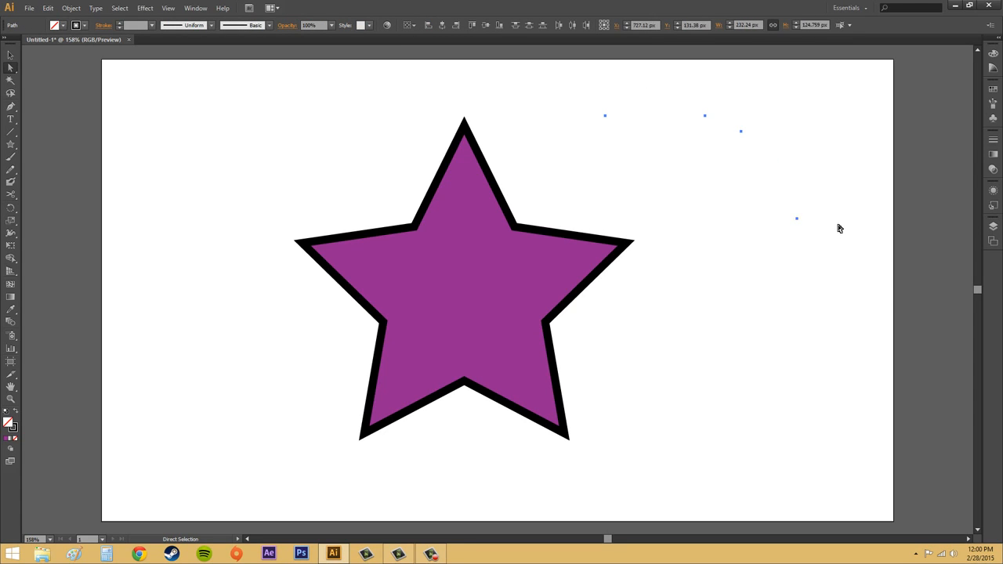
key("Delete")
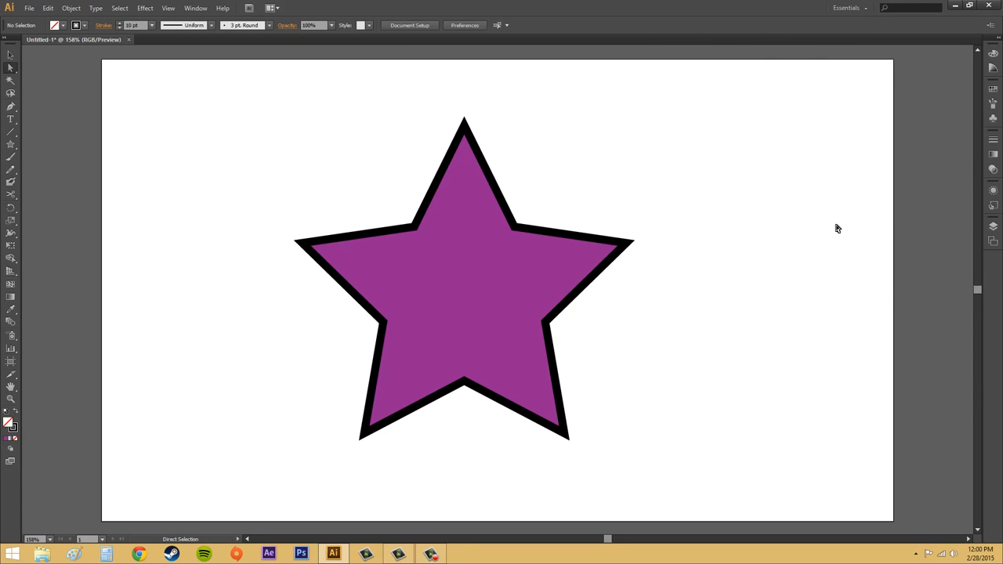
Try cutting the star's path at the inner corner between its top and right arms, moving one cut end to about X 593, Y 169 px.
left_click(10, 55)
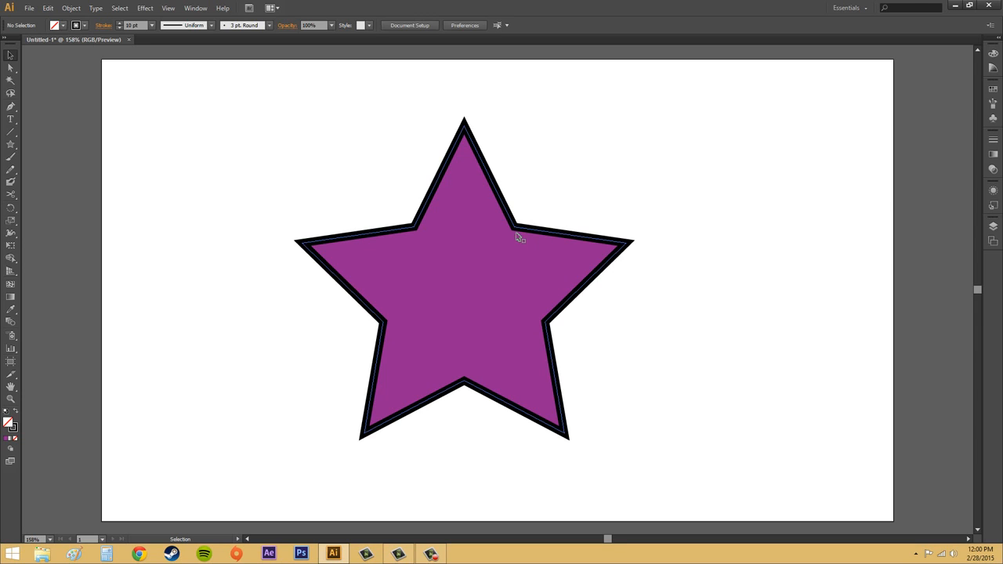
left_click(10, 69)
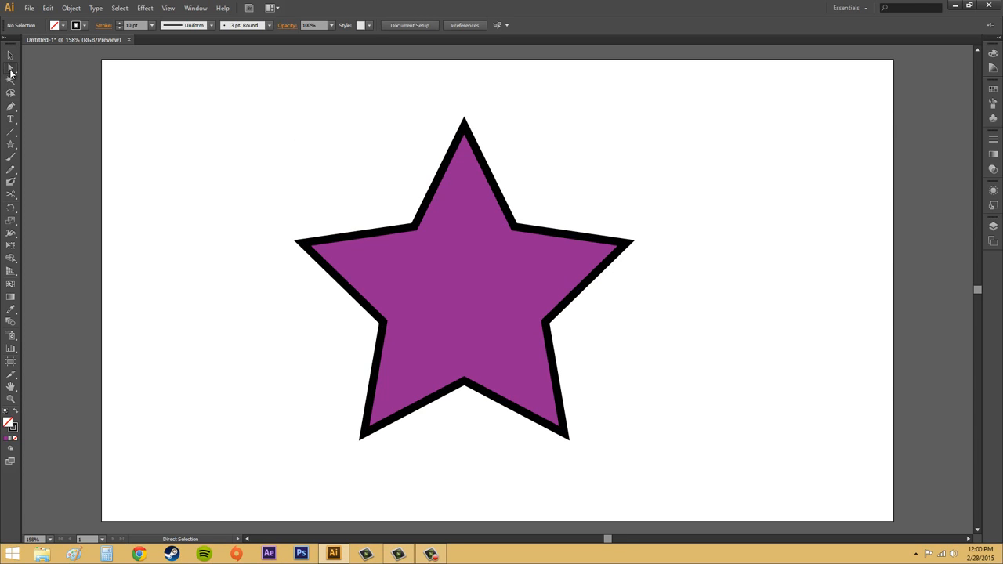
left_click(526, 234)
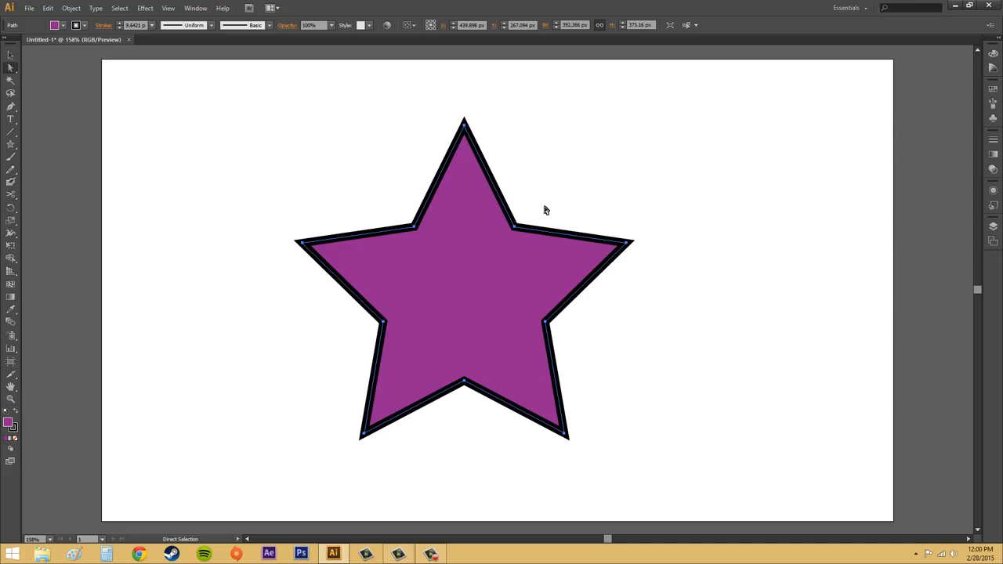
left_click_drag(566, 203, 486, 255)
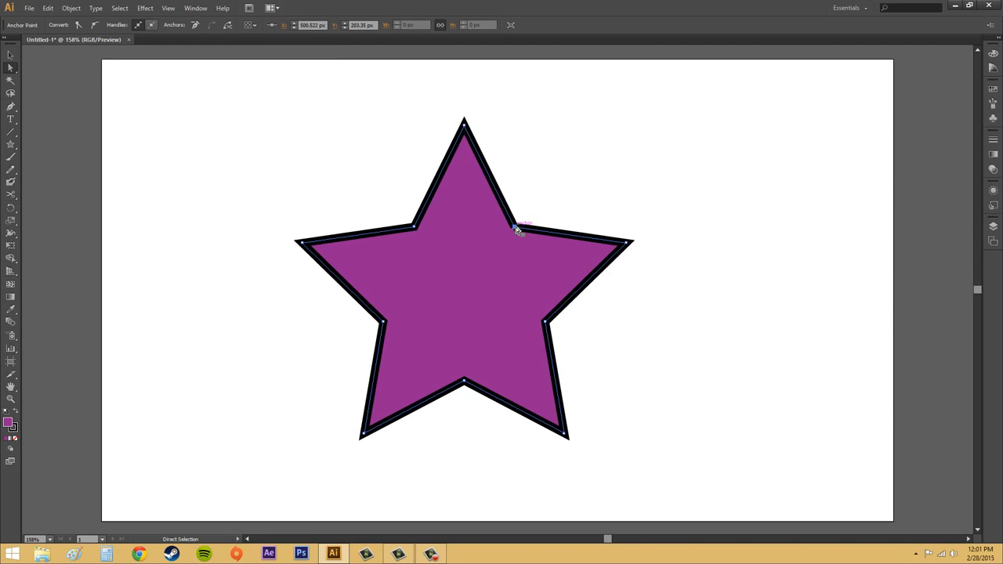
left_click_drag(517, 229, 592, 196)
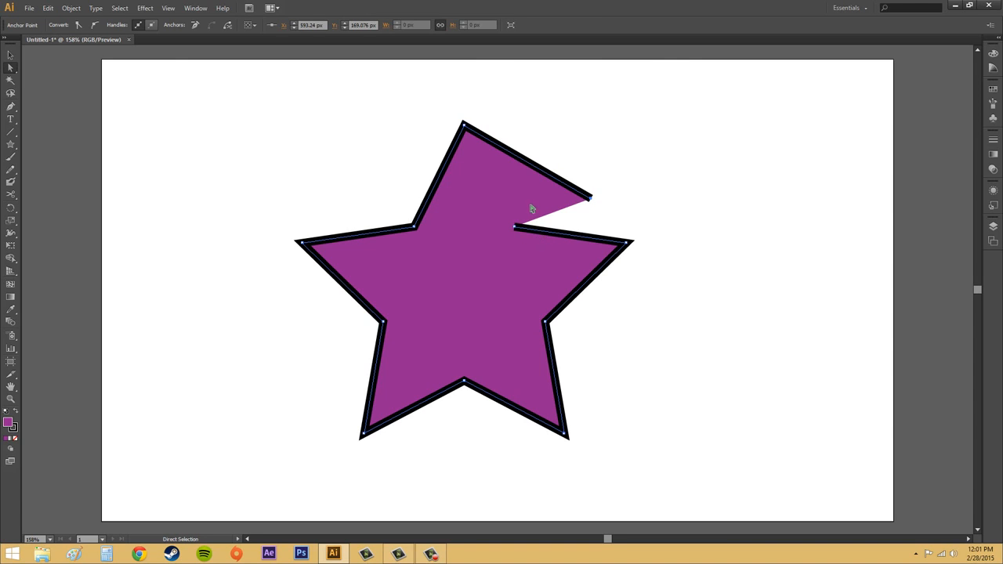
key("ctrl+z")
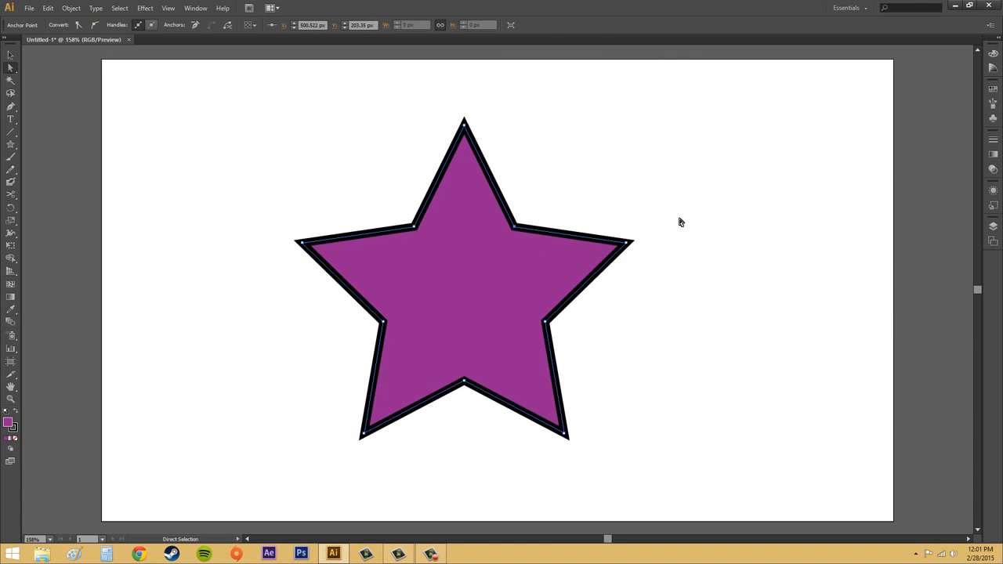
Cut the star's path at two selected anchors, the upper inner corner and the tip of its right arm.
left_click_drag(683, 218, 460, 269)
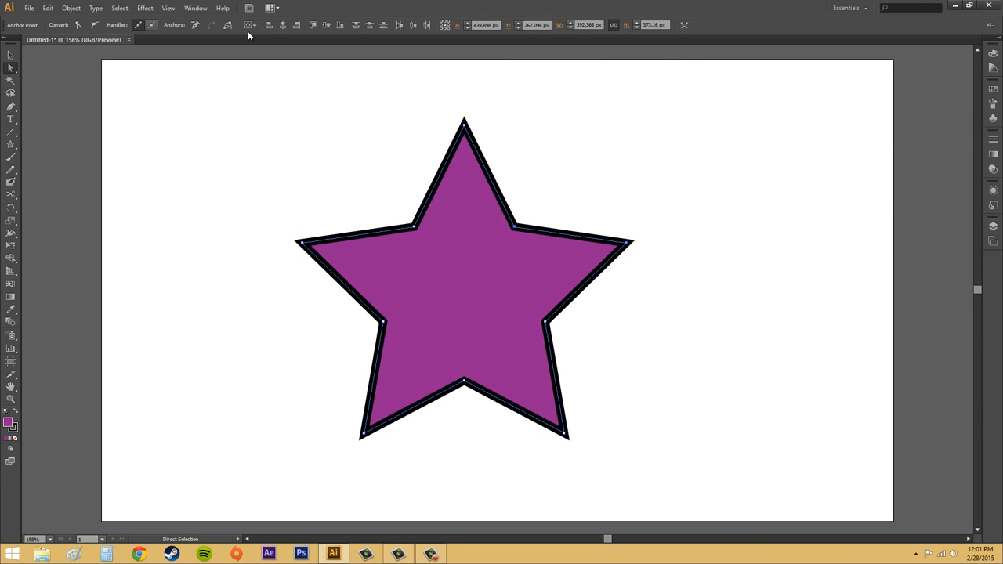
left_click(228, 25)
left_click(668, 254)
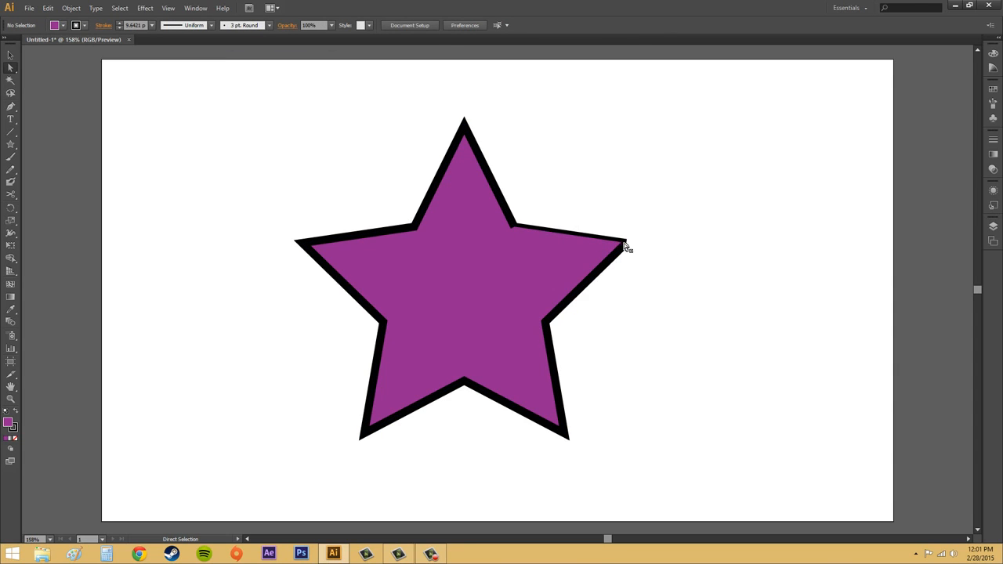
Pull the cut ends at the right arm apart, moving the loose segment's inner end to about X 734, Y 189 px.
left_click(512, 227)
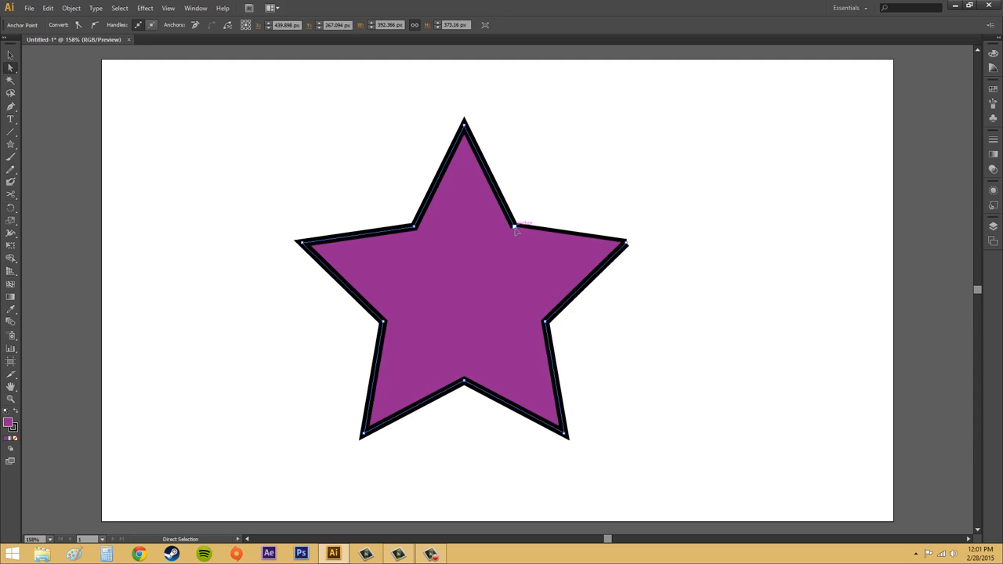
left_click_drag(515, 228, 538, 302)
left_click(595, 238)
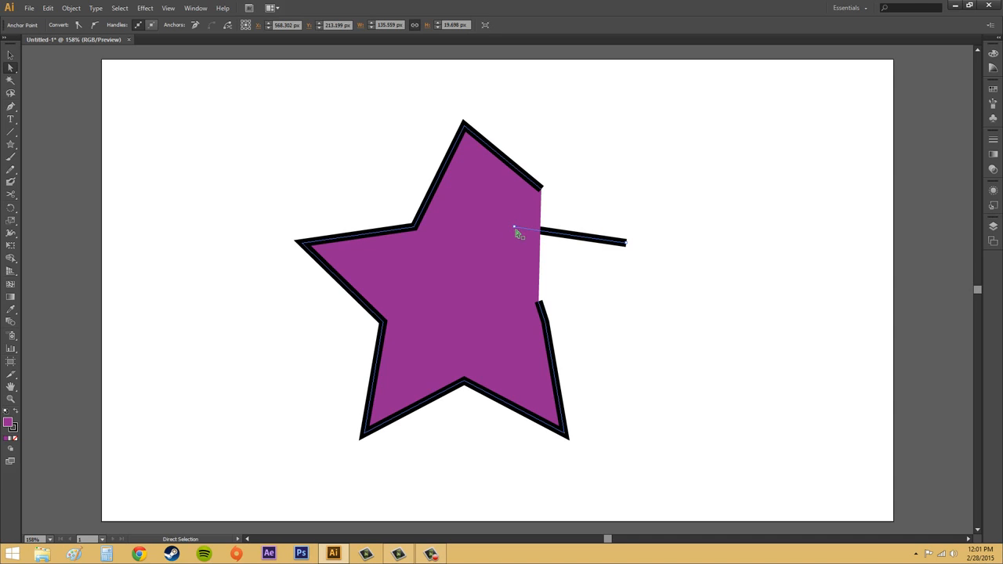
left_click_drag(515, 226, 707, 214)
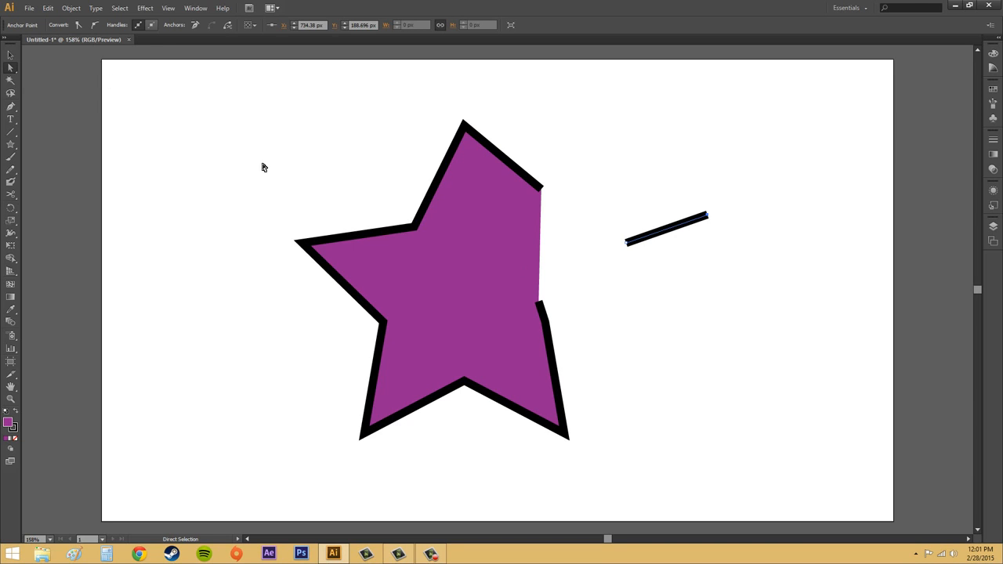
Undo the segment moves and the cuts at the star's right arm.
key("ctrl+z")
key("ctrl+z")
key("ctrl+z")
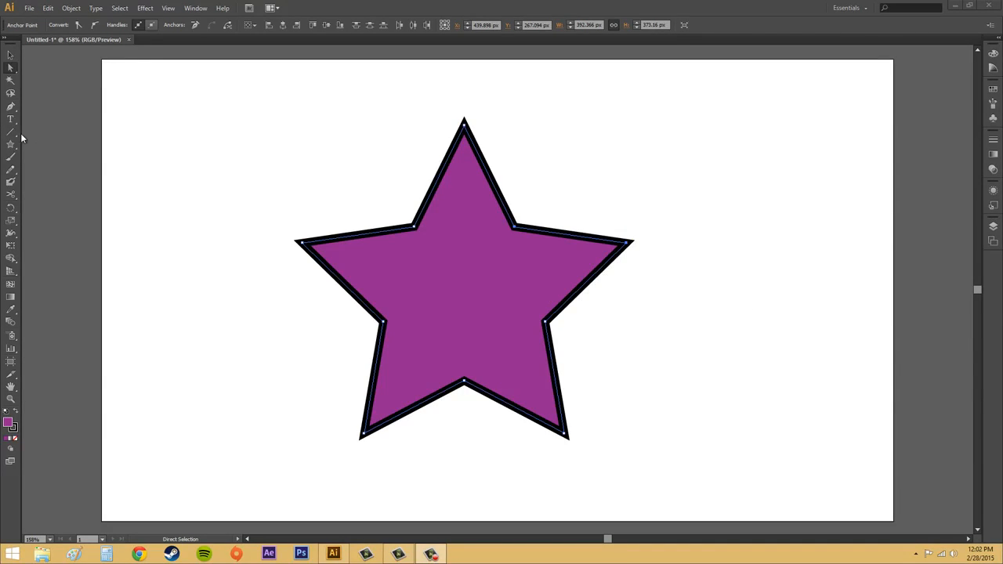
Cut the left edge of the star's lower-left arm with the Scissors tool at about X 333, Y 370 px.
left_click(11, 194)
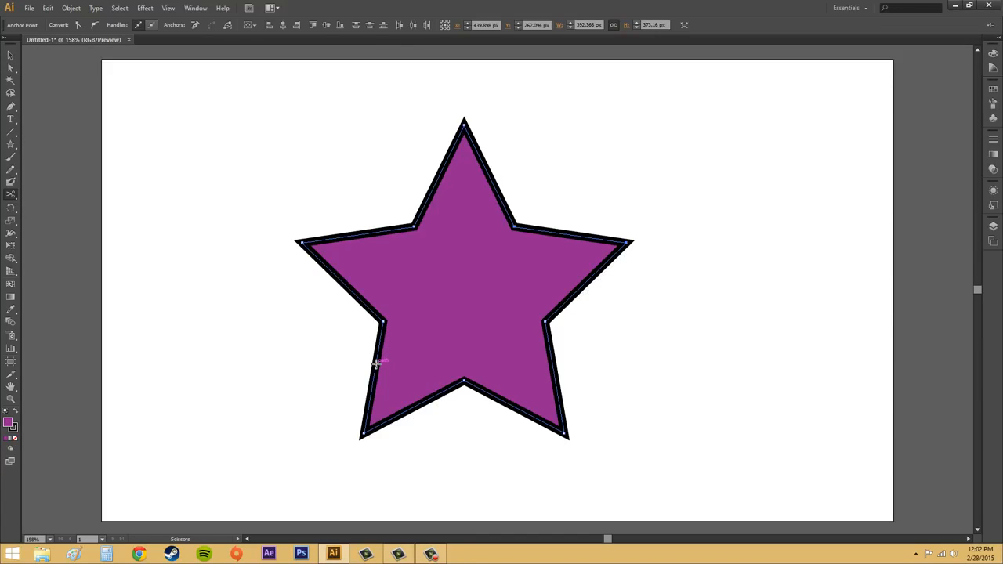
left_click(376, 363)
left_click(10, 55)
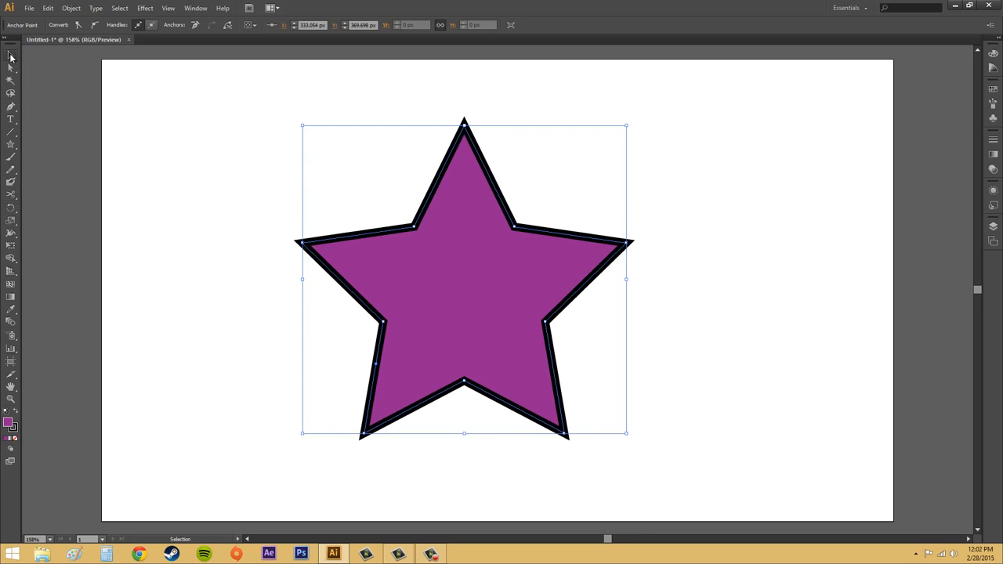
Pull one cut end of the lower-left arm out to about X 295, Y 375 px and undo that move.
left_click(10, 68)
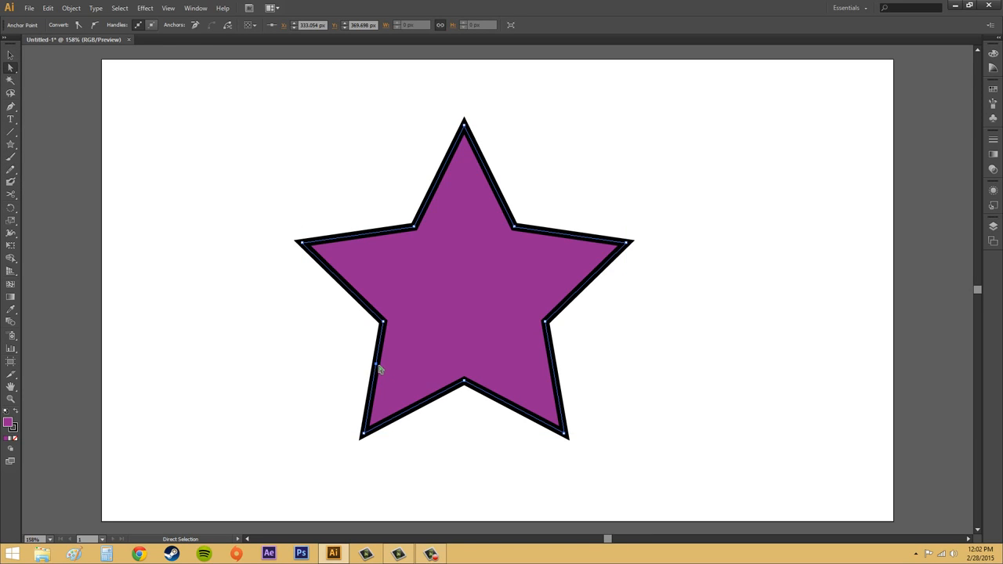
left_click_drag(361, 356, 345, 368)
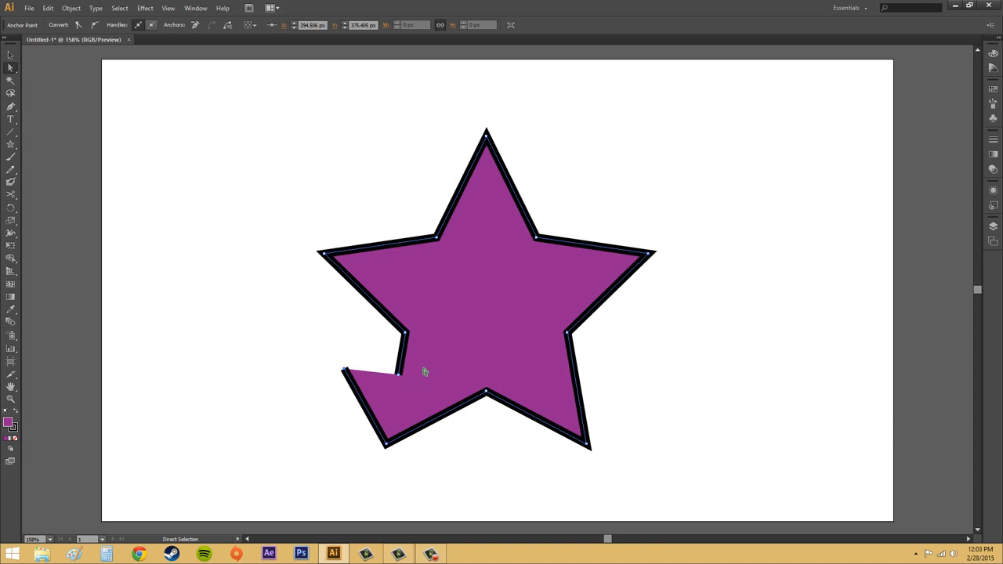
key("ctrl+z")
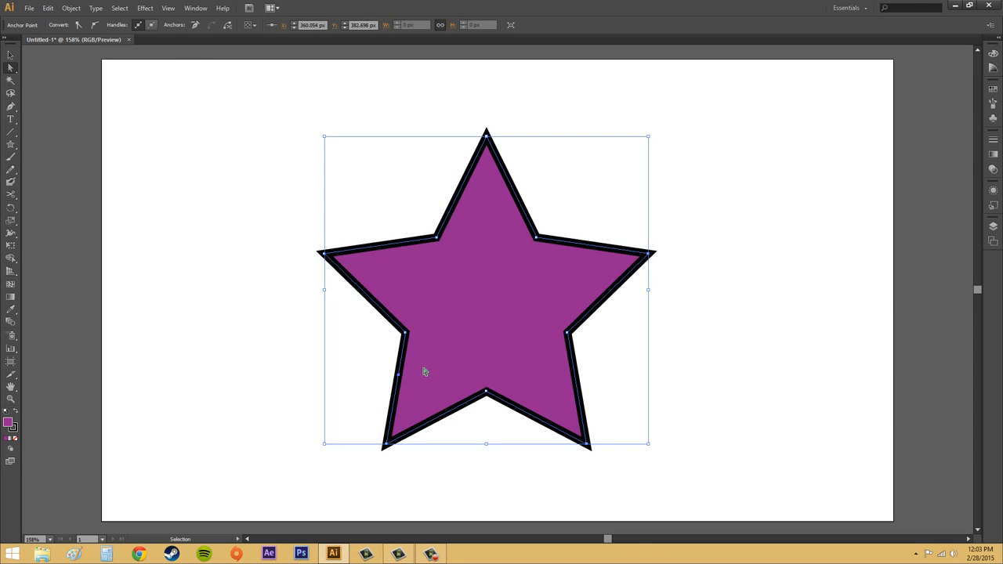
Join the two coincident cut ends on the left edge of the star's lower-left arm.
left_click_drag(368, 374, 418, 394)
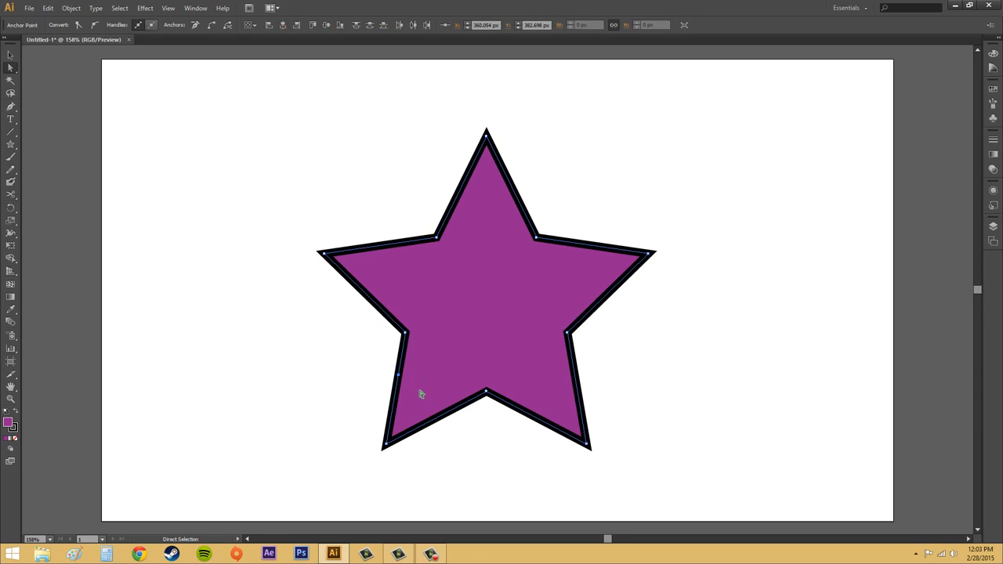
left_click(72, 9)
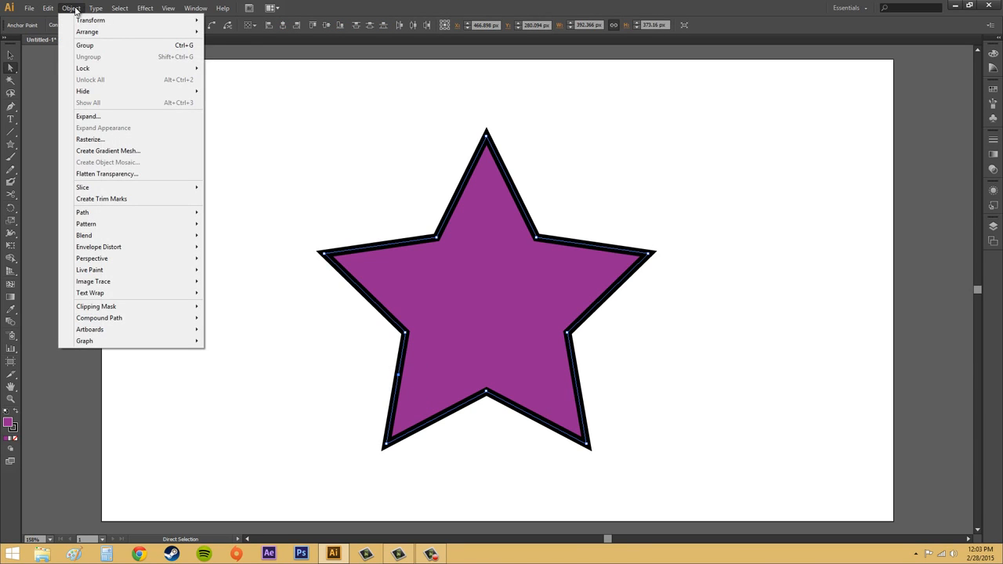
mouse_move(101, 216)
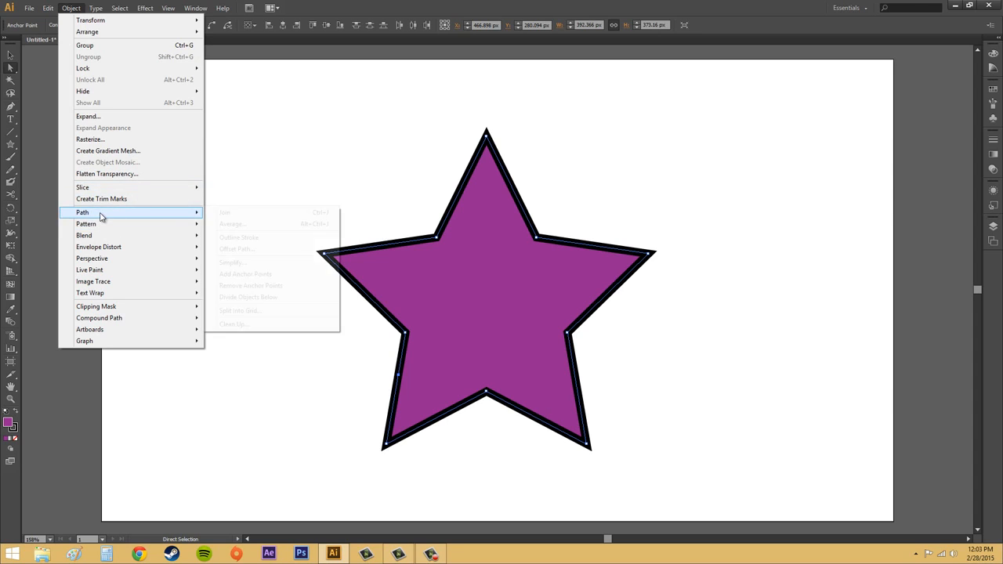
left_click(237, 214)
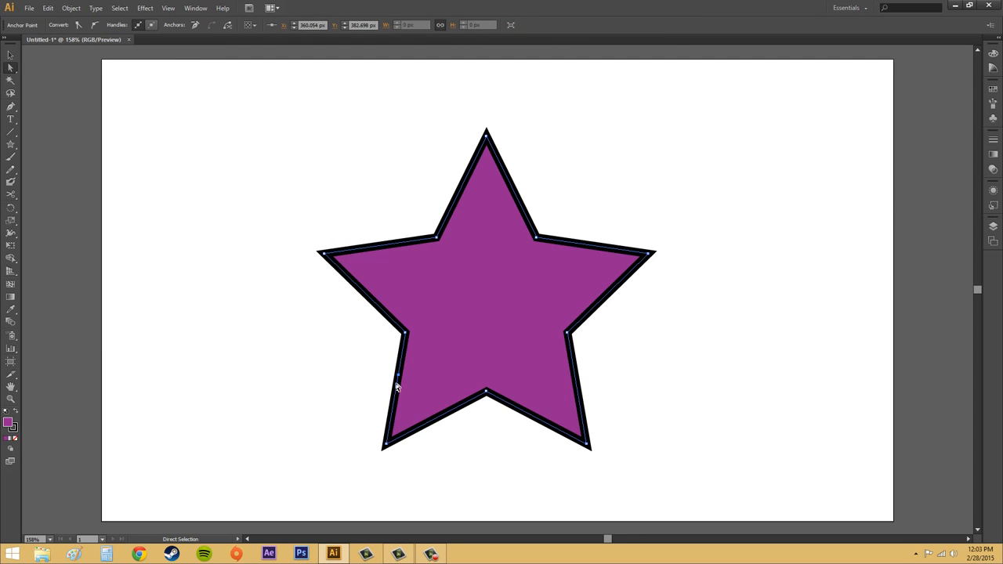
Pull the joined anchor of the lower-left arm out to about X 271, Y 383 px and undo the move.
left_click(11, 55)
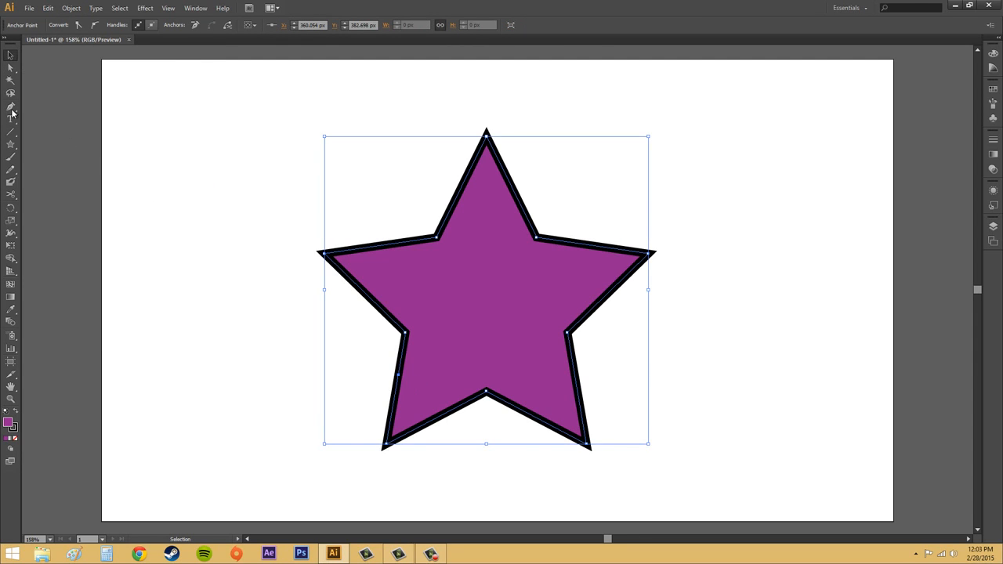
left_click(11, 68)
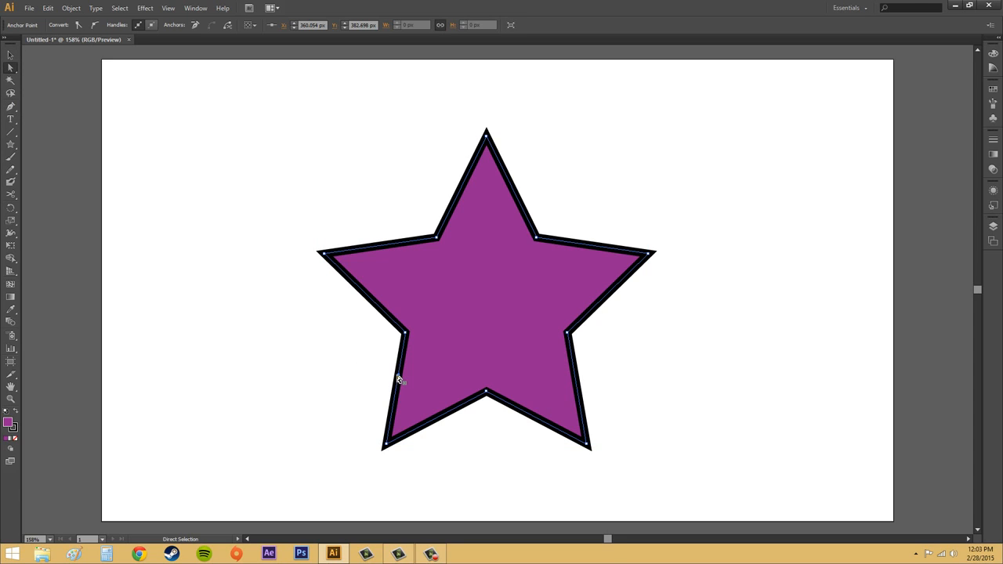
left_click_drag(398, 375, 322, 374)
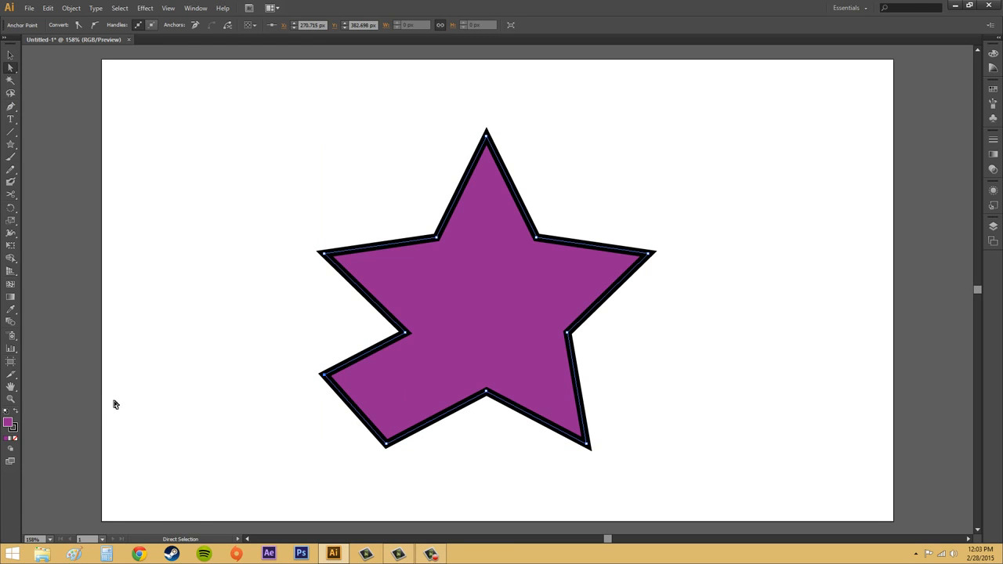
key("ctrl+z")
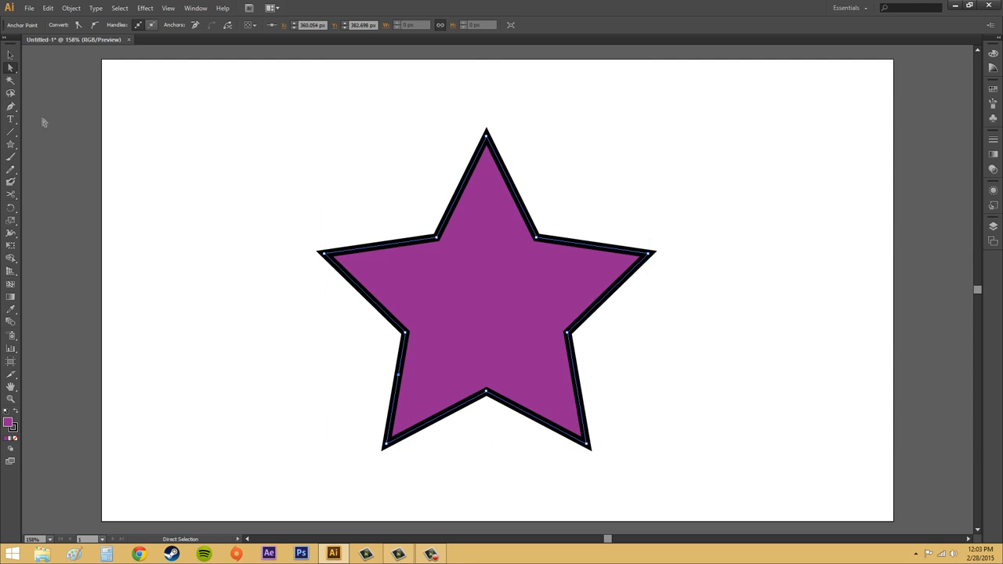
Remove the extra anchor from the left edge of the lower-left arm with the Delete Anchor Point tool and leave the star deselected.
left_click_drag(10, 106, 45, 127)
left_click(398, 374)
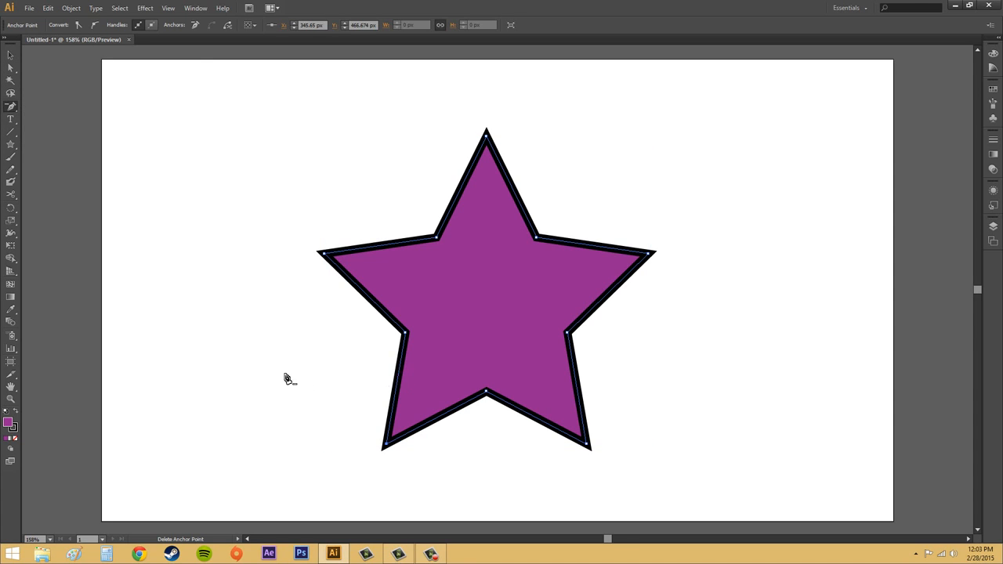
left_click(10, 56)
left_click(228, 286)
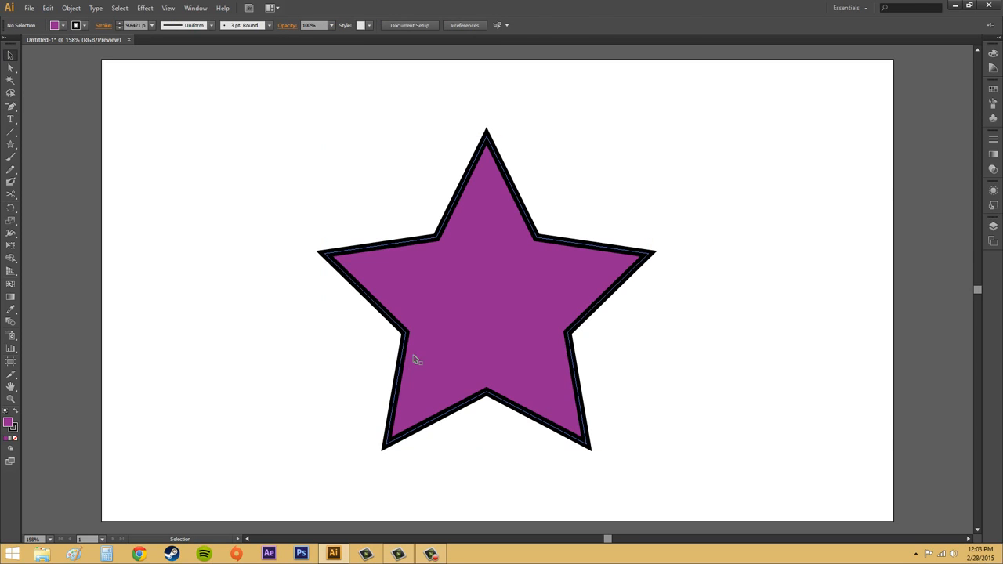
left_click(404, 352)
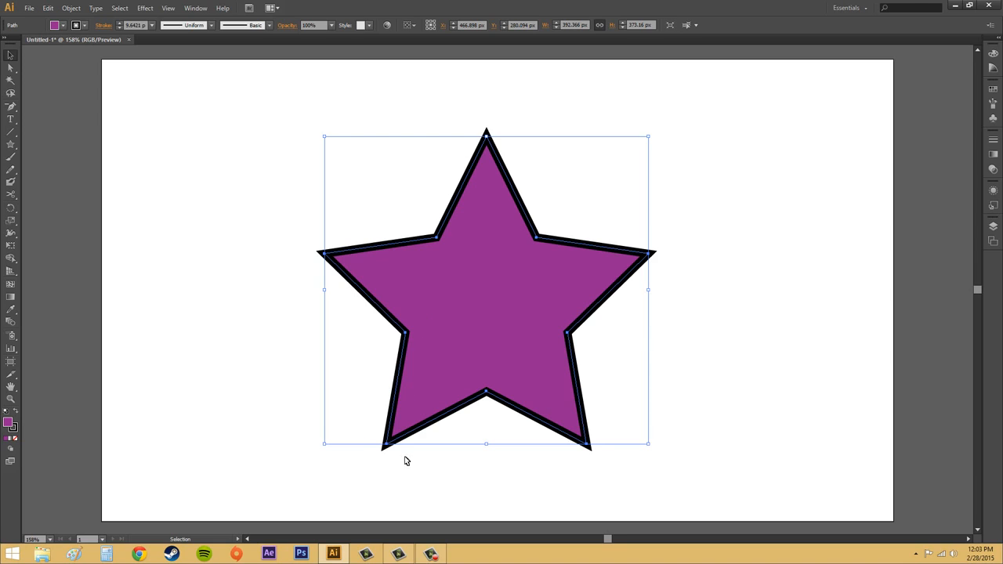
left_click(10, 68)
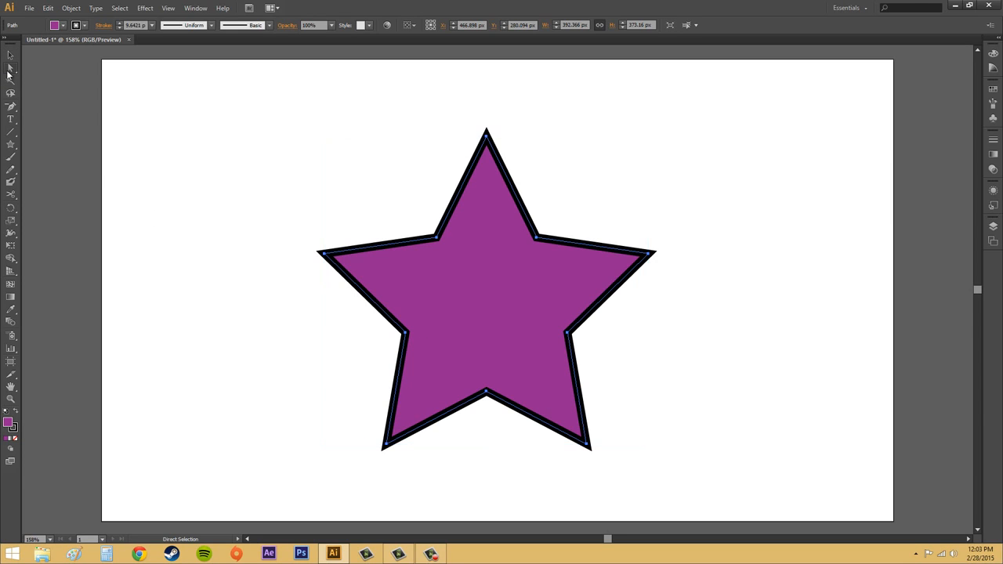
left_click(732, 251)
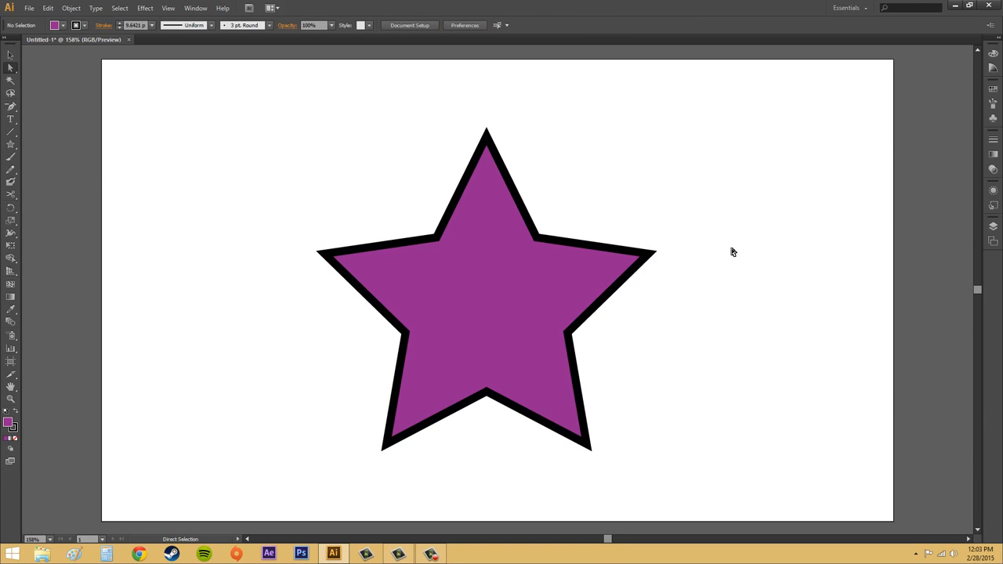
left_click(10, 194)
left_click(401, 378)
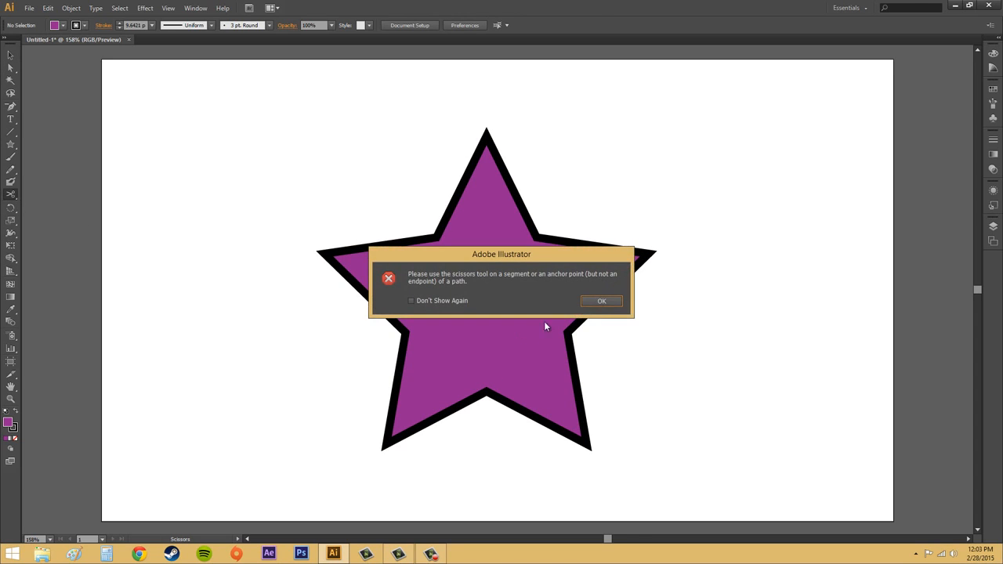
left_click(602, 303)
Cut the left edge of the lower-left arm with the Scissors tool at about X 358, Y 393 px and pull the lower cut end outward.
left_click(11, 68)
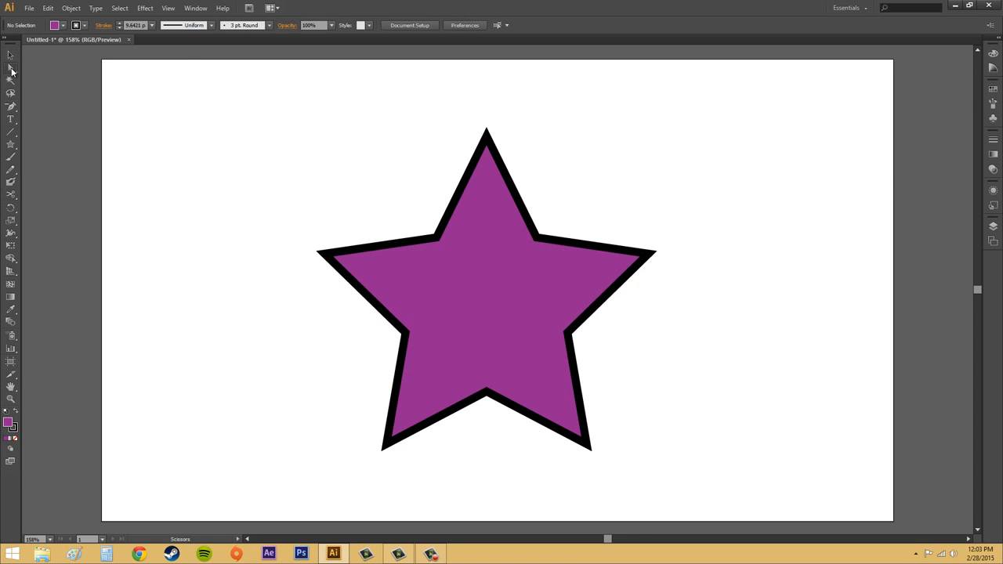
left_click(406, 360)
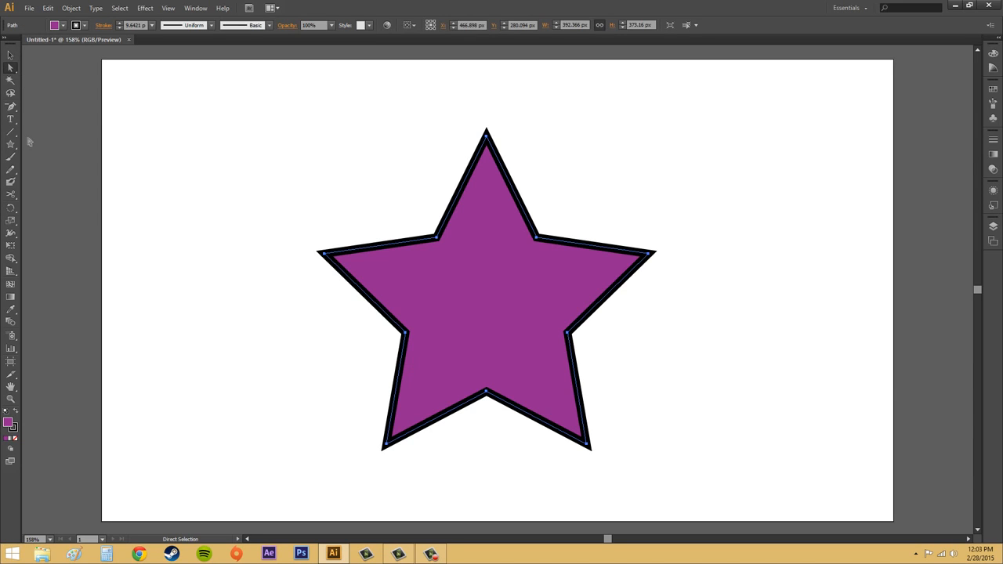
left_click(11, 194)
left_click(397, 382)
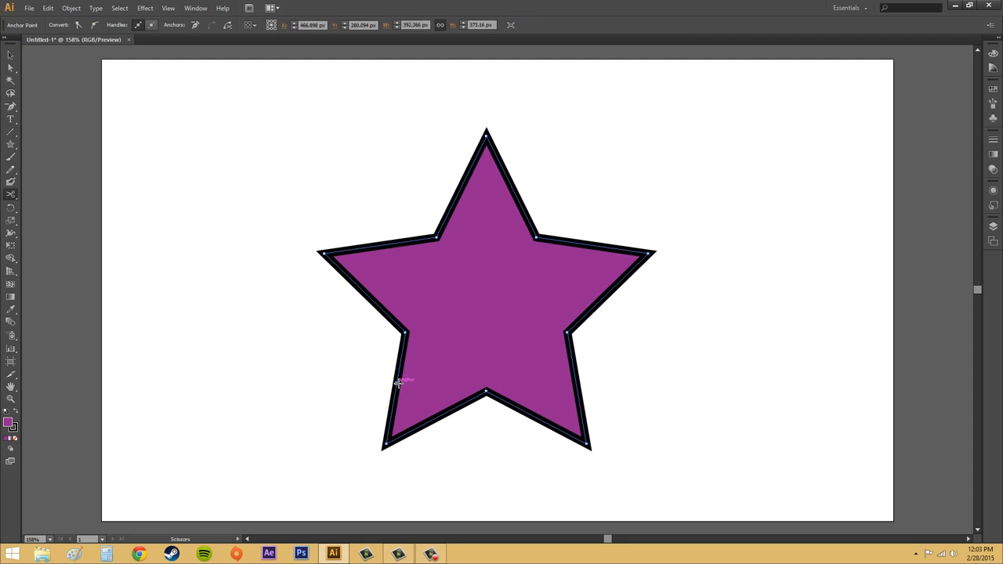
left_click(11, 68)
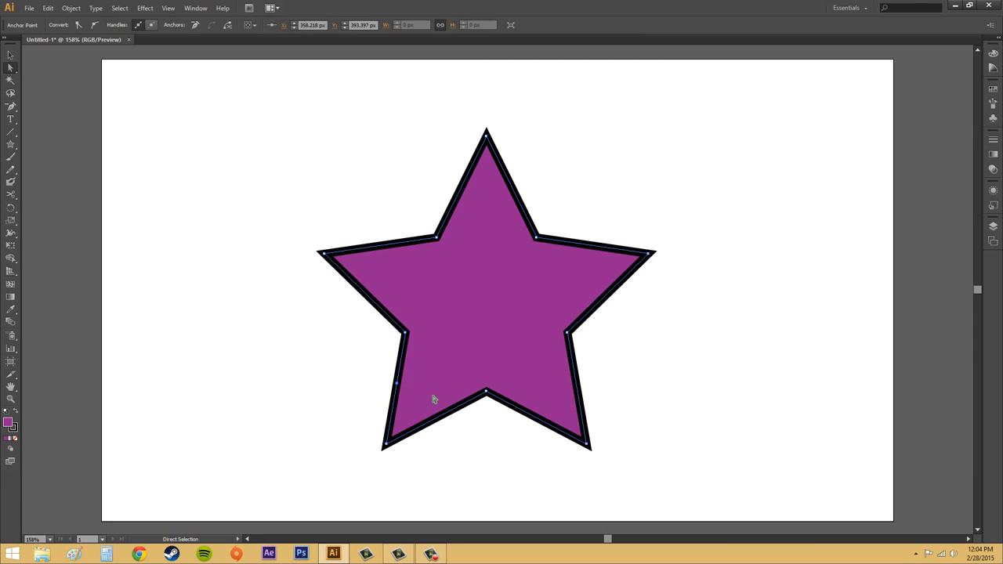
mouse_move(398, 383)
left_mouse_down()
mouse_move(373, 386)
mouse_move(435, 402)
left_mouse_up()
Join the two separated cut ends with a straight segment and undo the join.
left_click(71, 8)
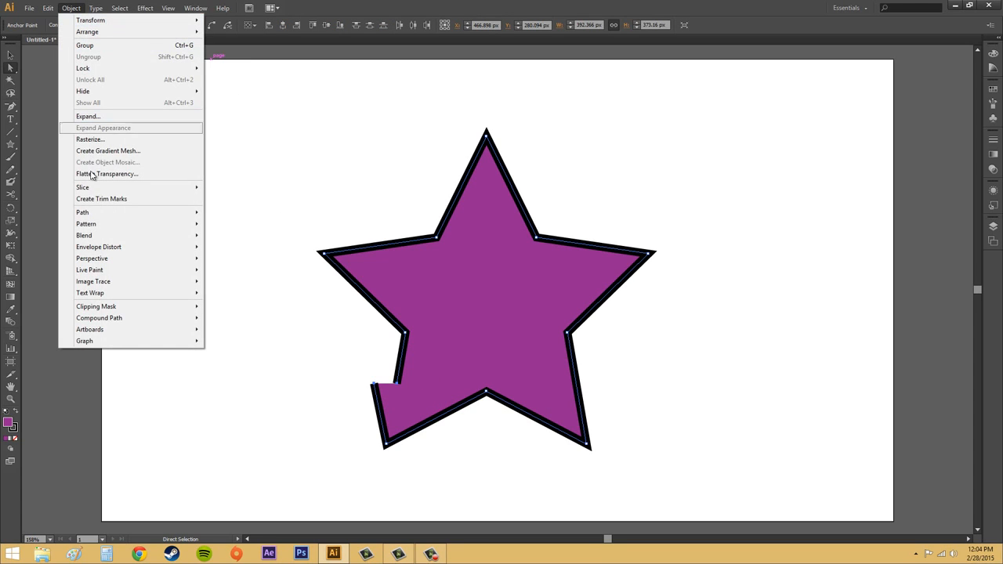
mouse_move(151, 213)
left_click(226, 213)
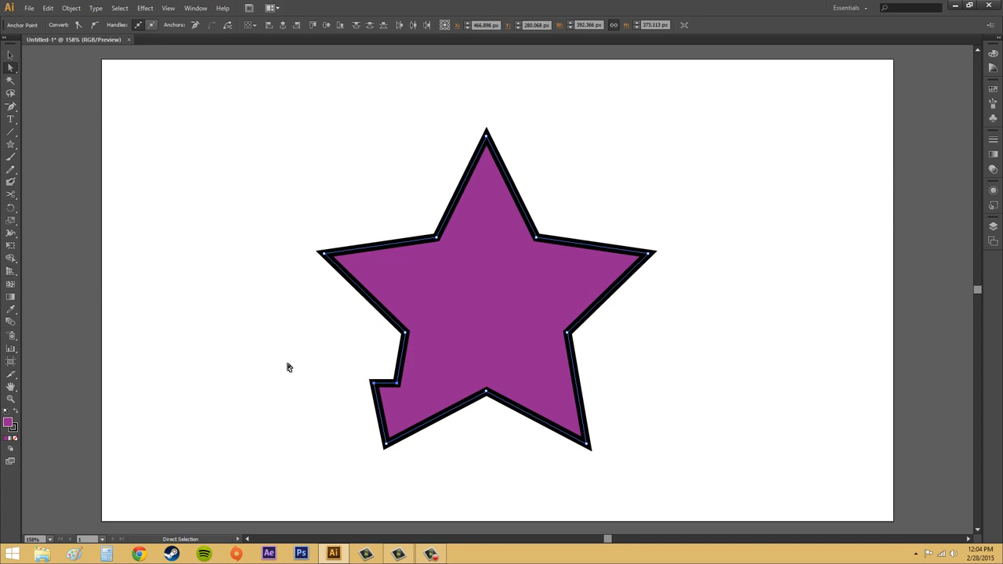
left_click(416, 395)
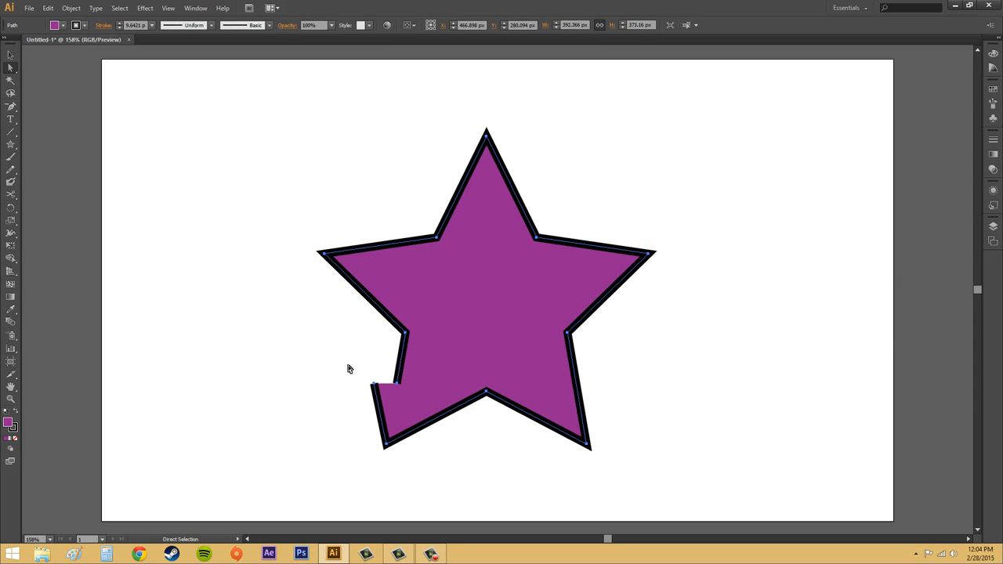
Select both separated cut ends of the lower-left arm and average them along both axes.
left_click_drag(346, 366, 416, 395)
left_click(70, 7)
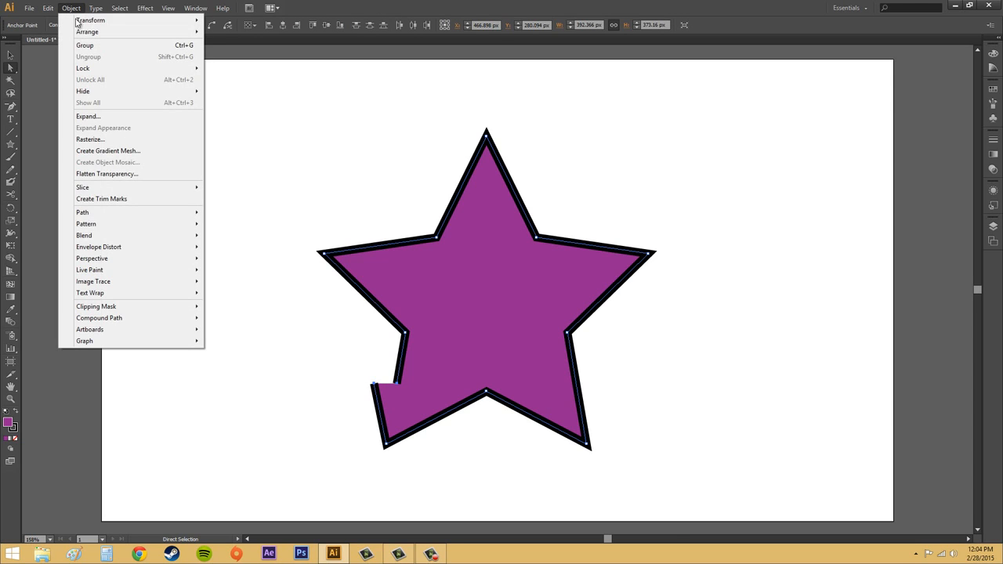
mouse_move(91, 213)
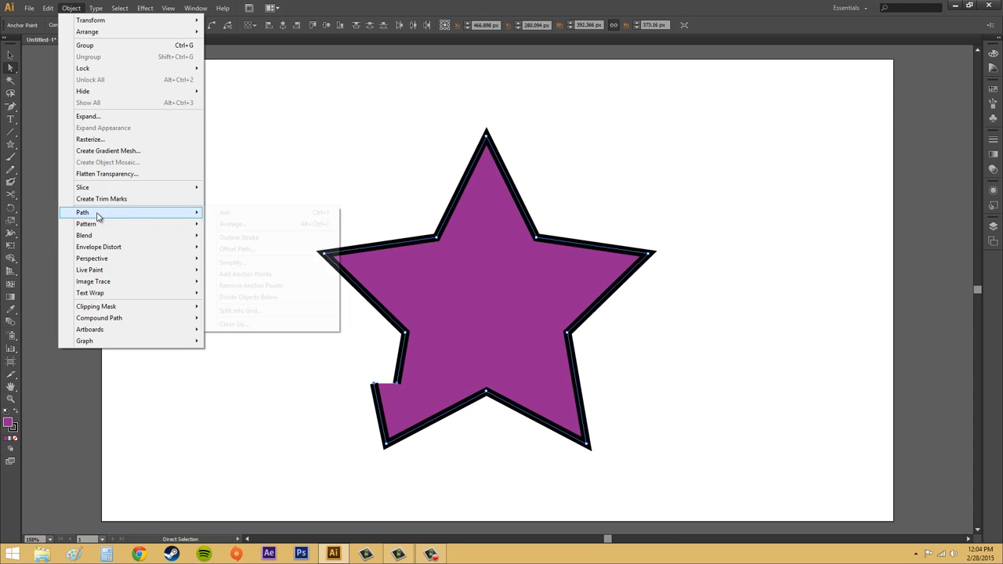
left_click(247, 225)
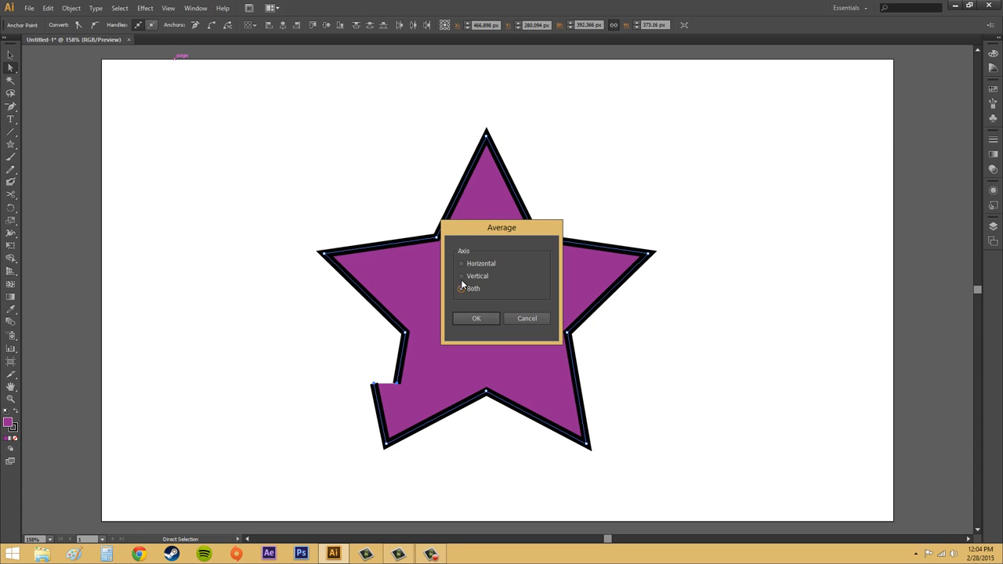
left_click(481, 317)
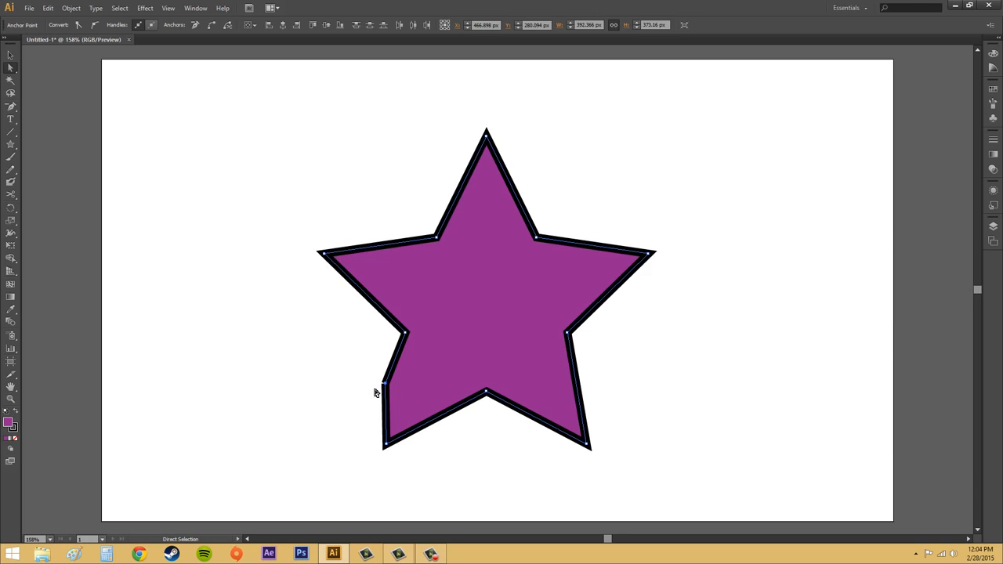
Move the overlapping cut ends back toward the arm's original edge and undo the move.
left_click_drag(386, 384, 399, 382)
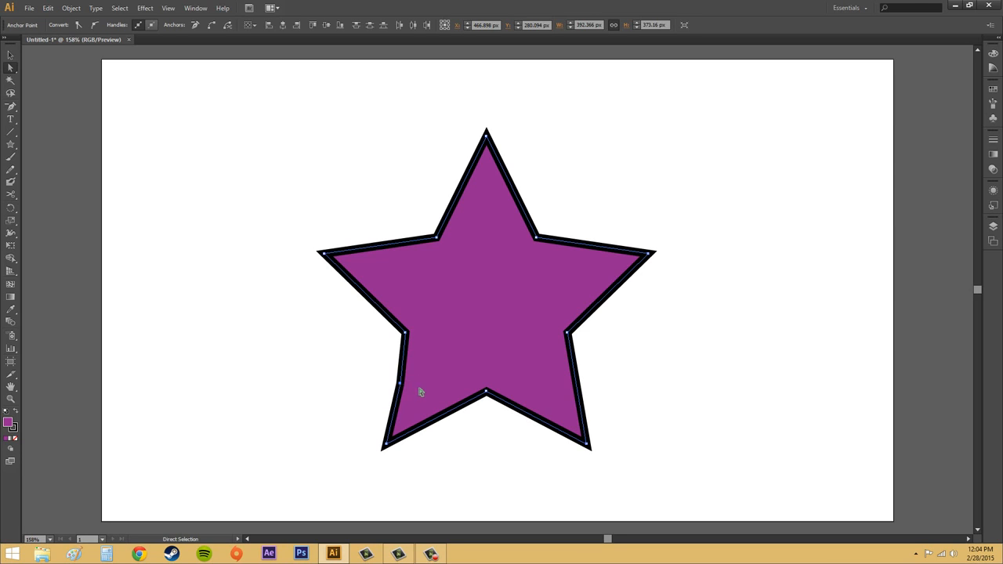
left_click(450, 390)
left_click(401, 384)
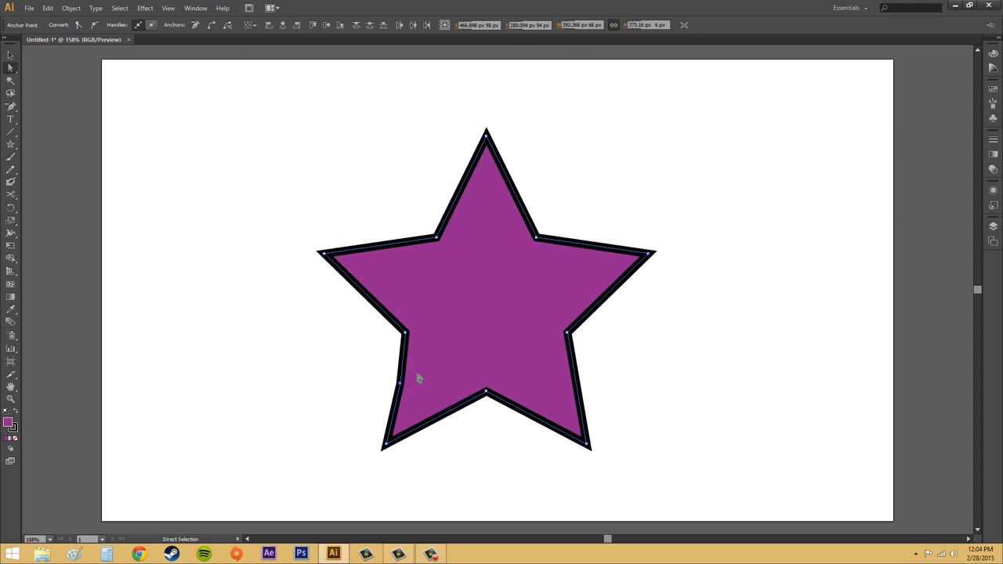
key("Delete")
key("ctrl+z")
key("ctrl+z")
key("ctrl+z")
key("ctrl+z")
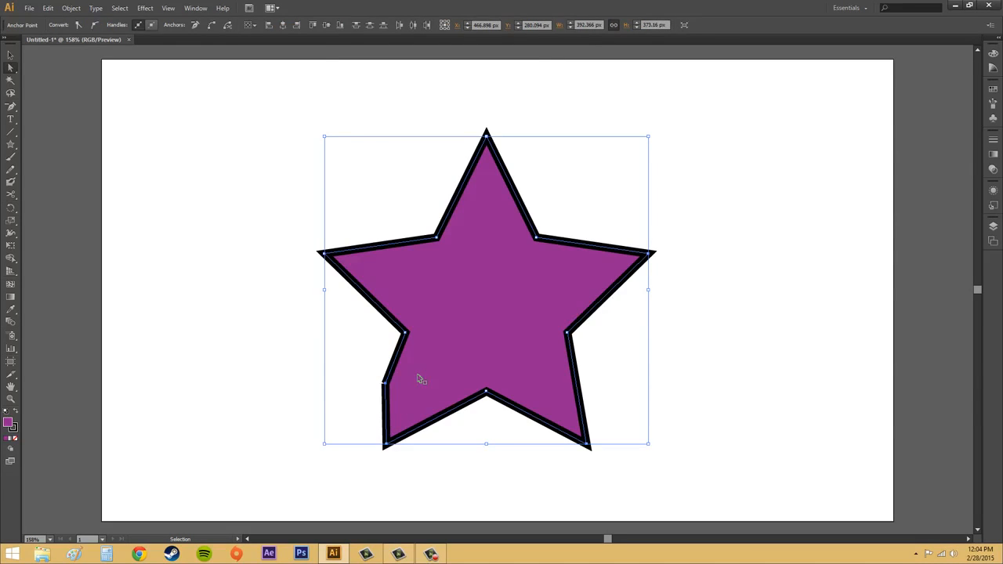